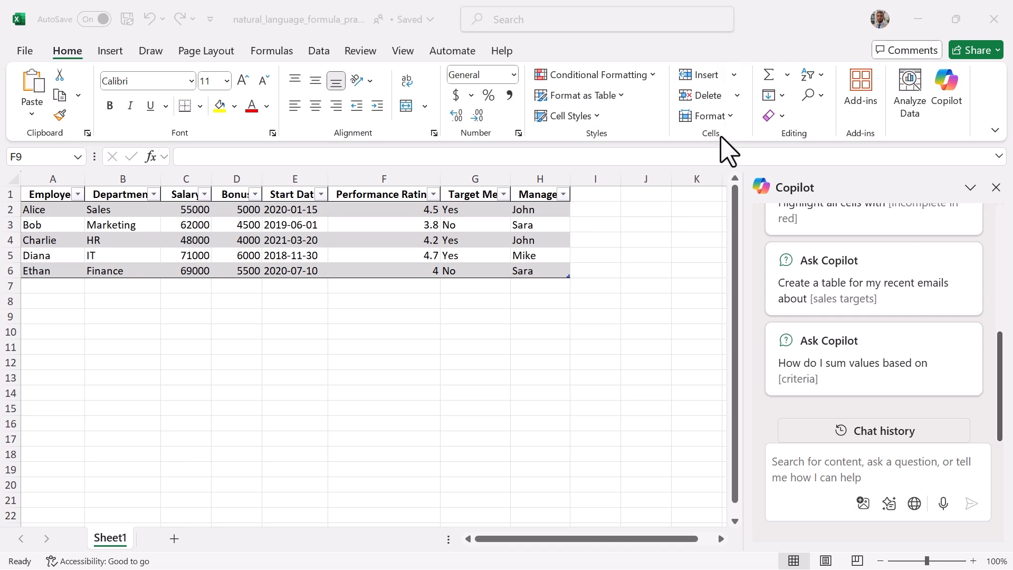
# Ask Copilot for the total salary paid to all employees and insert its suggested total row.
pyautogui.click(821, 465)
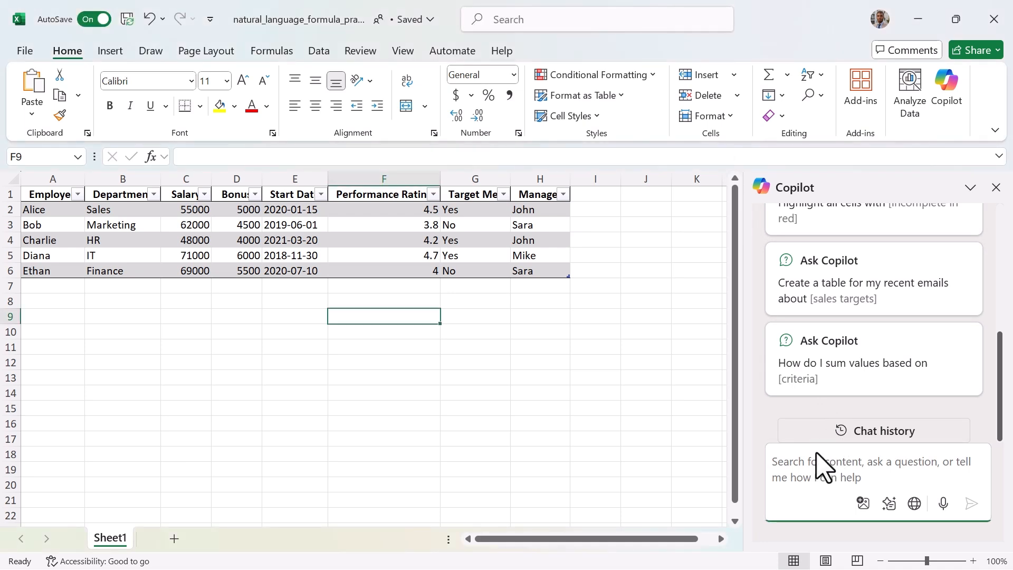
pyautogui.write('What is the total salary paid to all employees?')
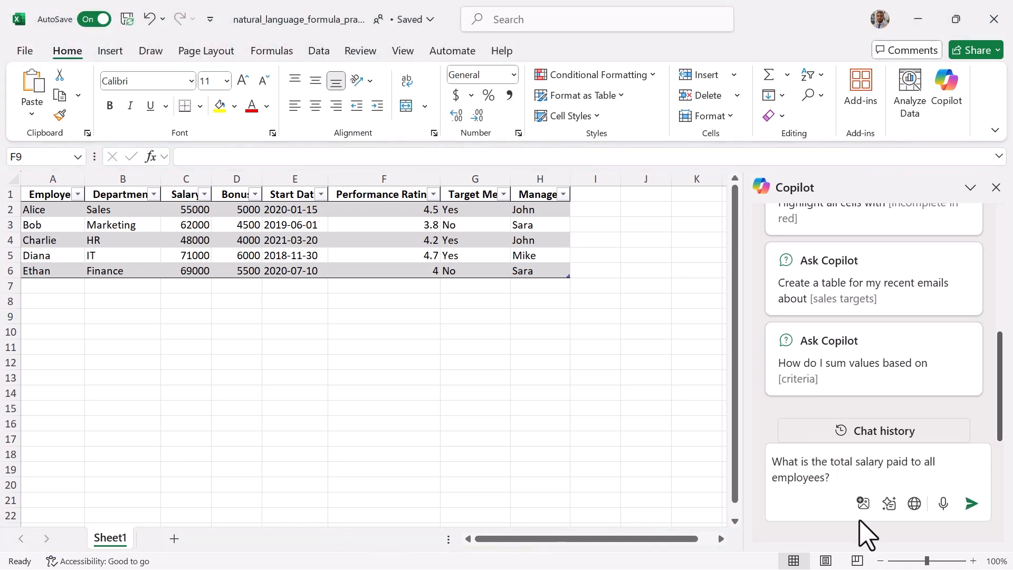
pyautogui.click(971, 503)
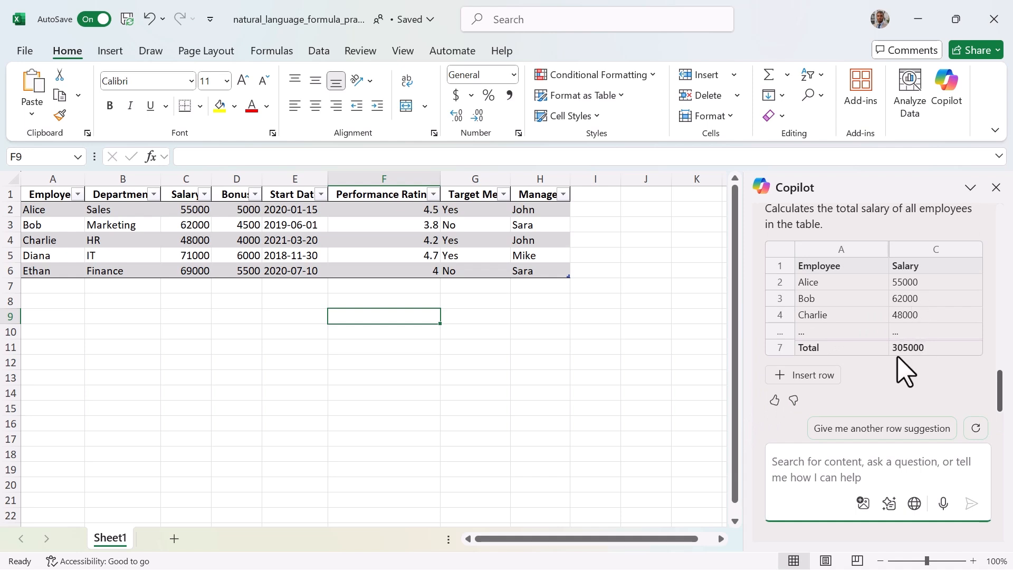
pyautogui.click(809, 377)
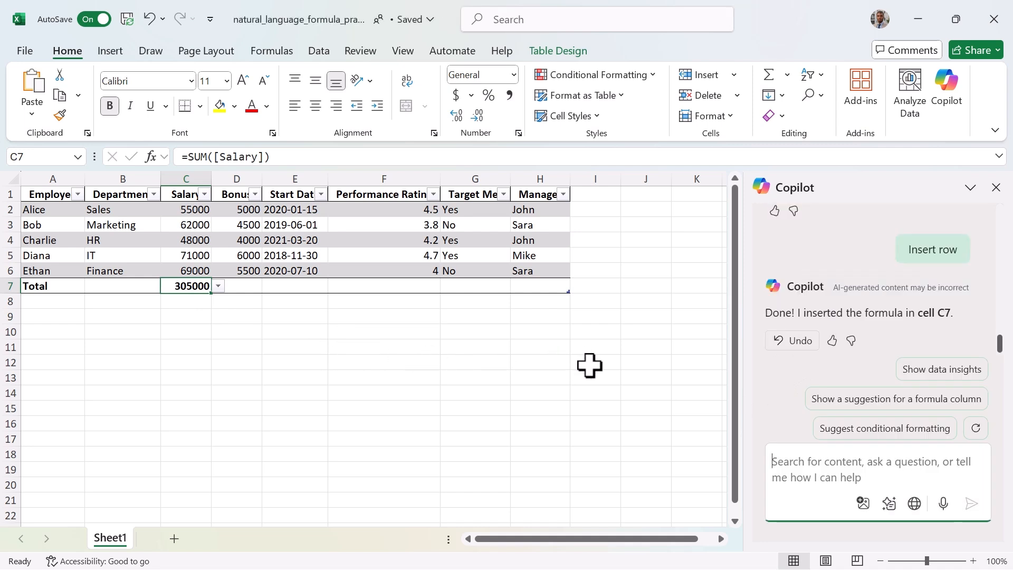
# Ask Copilot to calculate the average bonus and insert the suggested formula into cell D8.
pyautogui.write('Calculate the average bonus.')
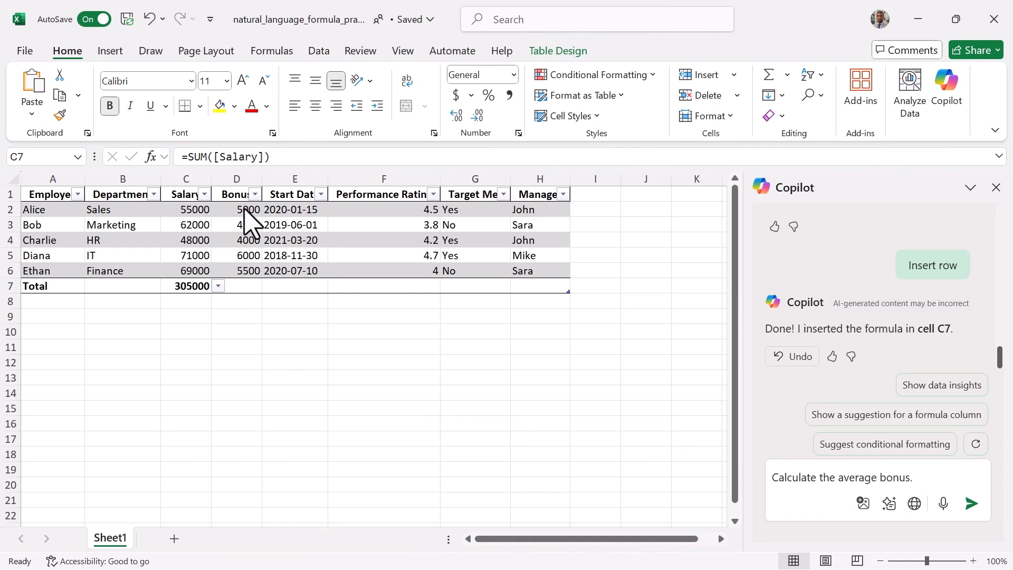
pyautogui.click(205, 287)
pyautogui.click(972, 503)
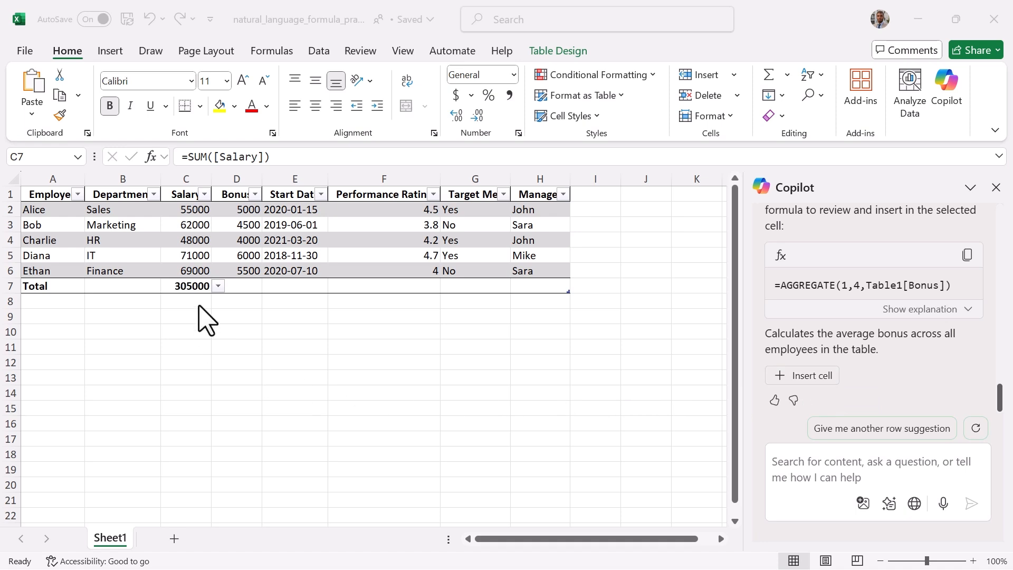
pyautogui.click(227, 304)
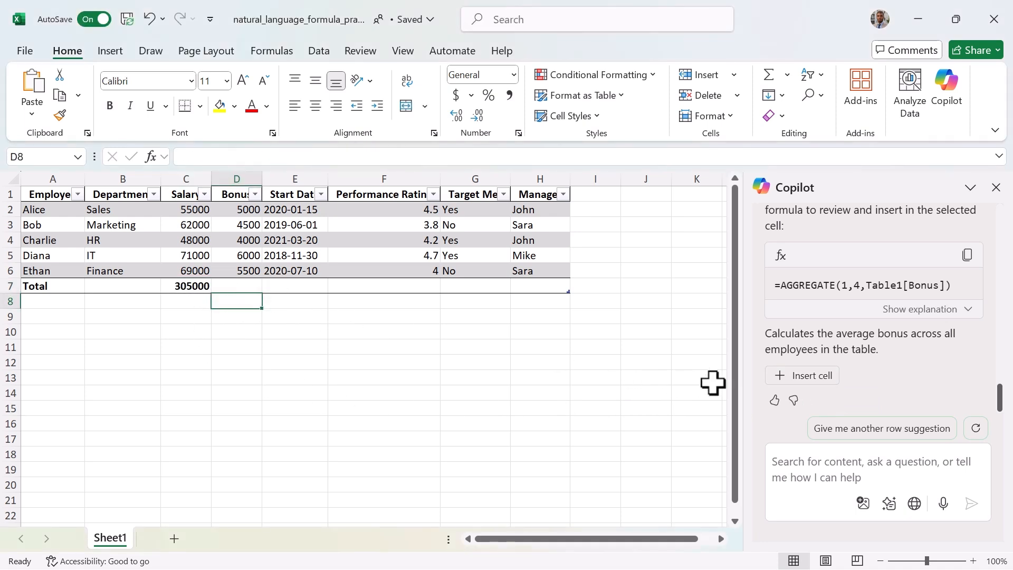
pyautogui.click(789, 379)
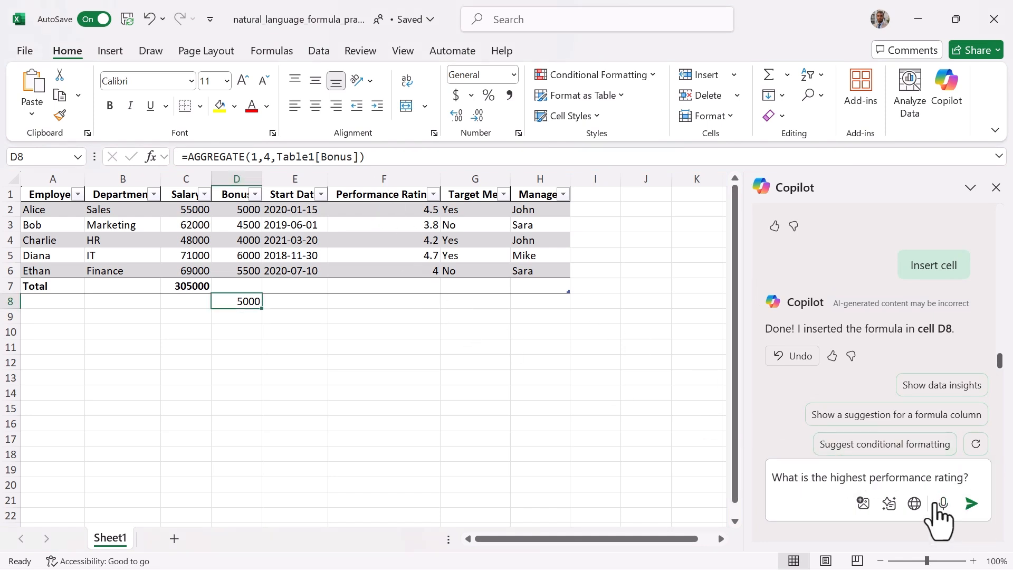
# Ask Copilot for the highest performance rating and insert the suggested formula into cell F8.
pyautogui.press('Return')
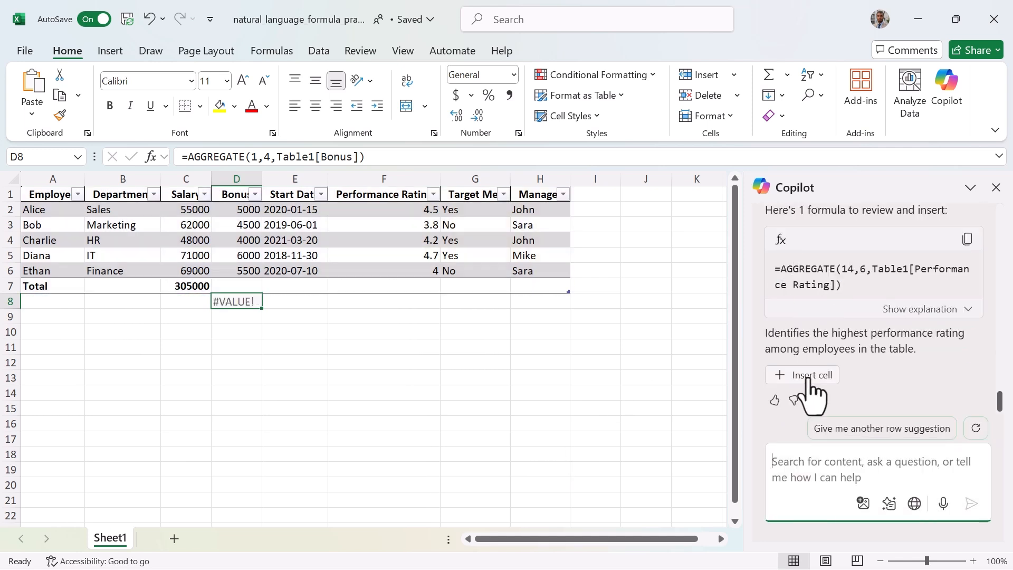
pyautogui.click(419, 303)
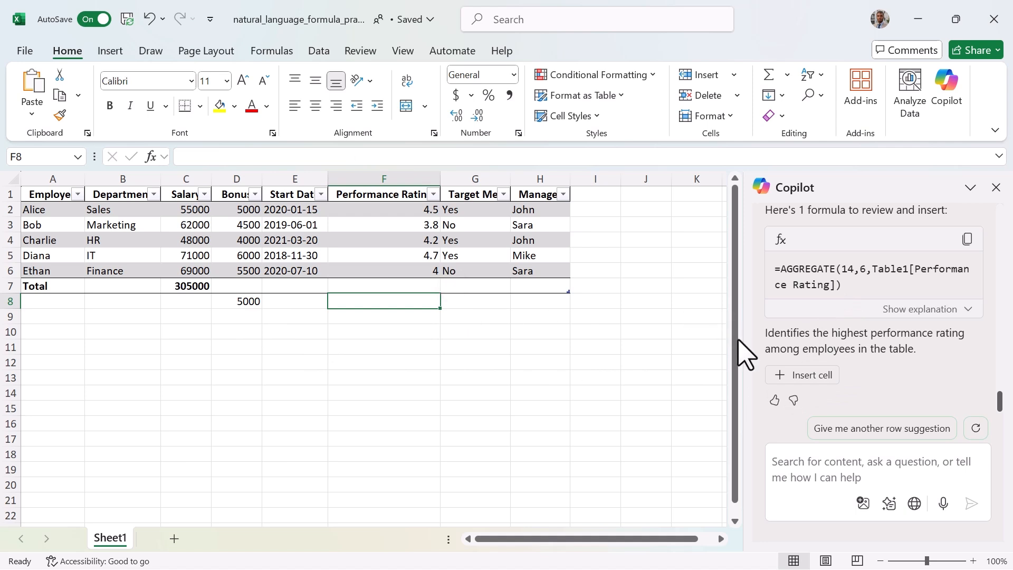
pyautogui.click(799, 383)
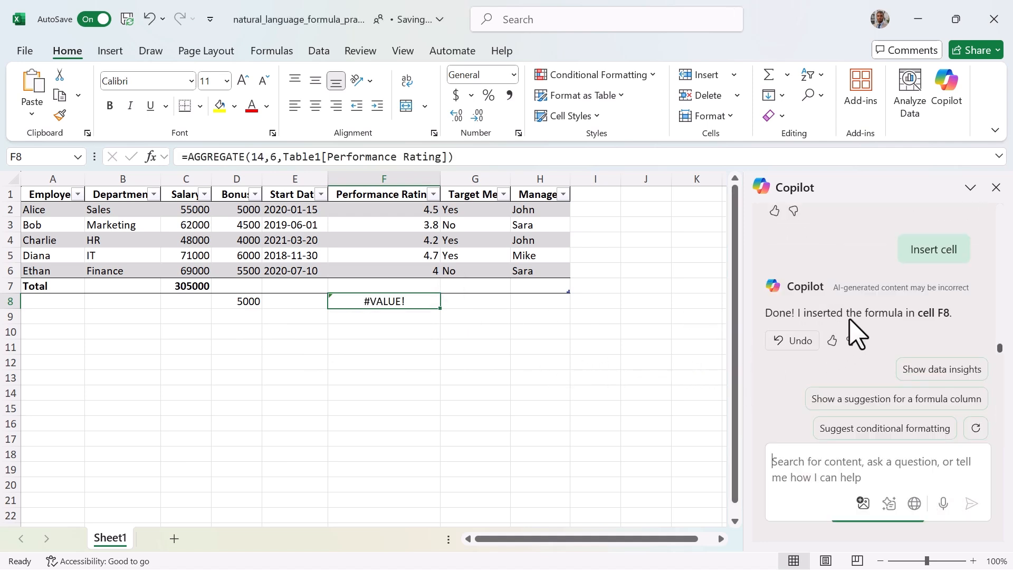
# Review Copilot's explanation of the #VALUE! error in F8 and its corrected formula.
pyautogui.scroll(5, 857, 316)
pyautogui.moveTo(441, 179)
pyautogui.mouseDown()
pyautogui.moveTo(479, 189)
pyautogui.moveTo(444, 181)
pyautogui.mouseUp()
pyautogui.scroll(-1, 837, 269)
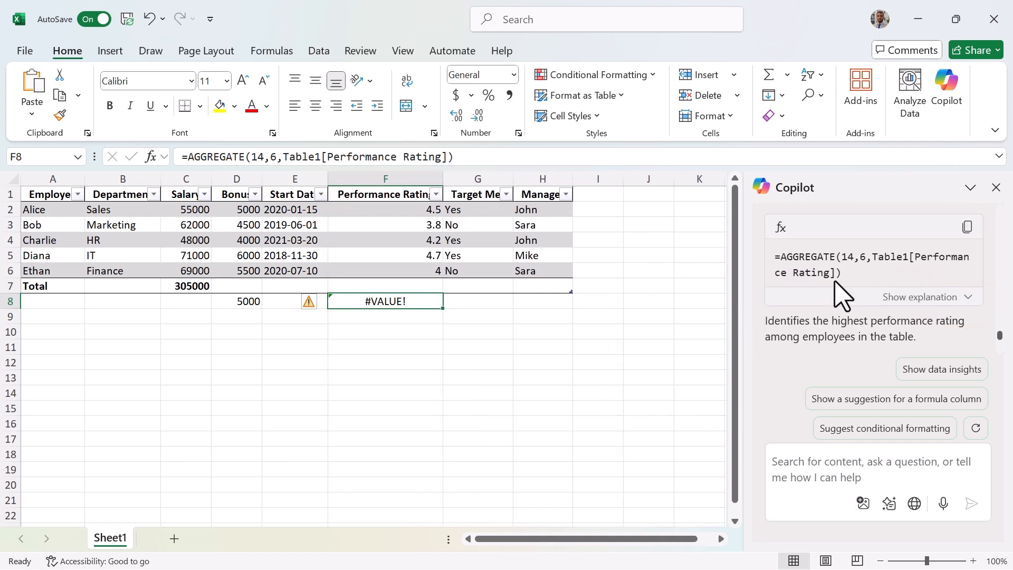
pyautogui.scroll(-1, 868, 310)
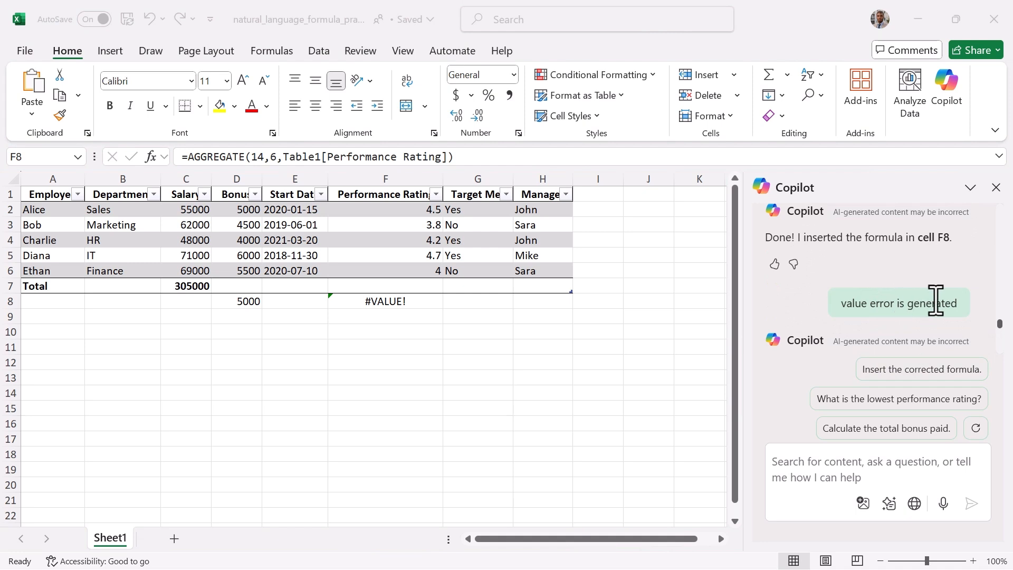
pyautogui.click(402, 301)
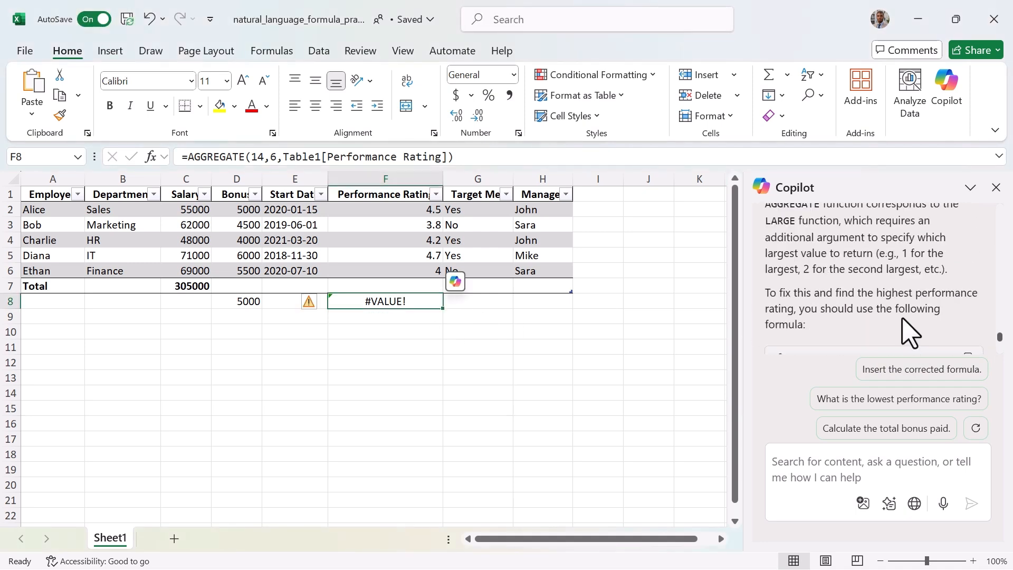
pyautogui.scroll(5, 843, 276)
pyautogui.scroll(-2, 839, 283)
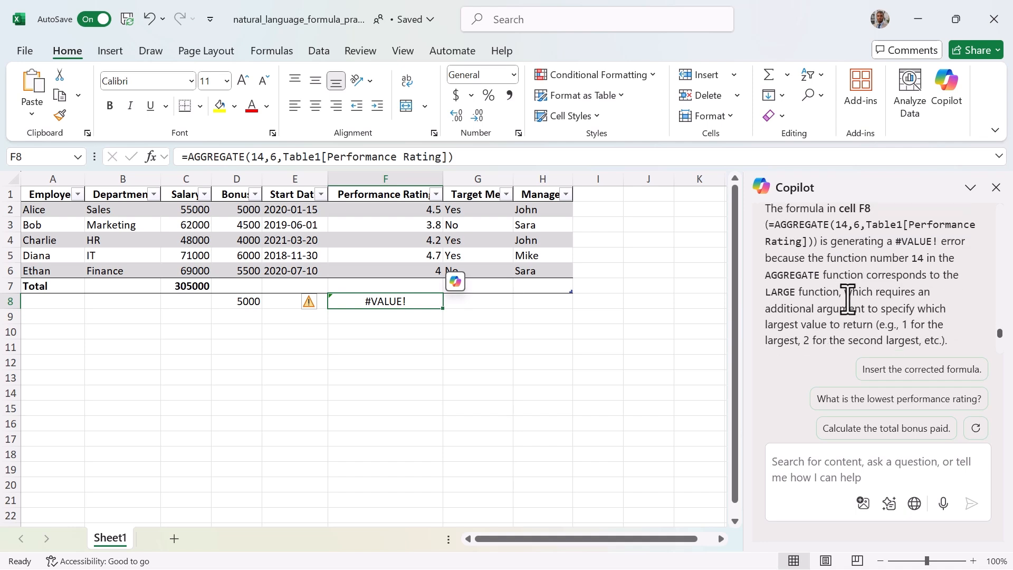
pyautogui.scroll(-3, 844, 299)
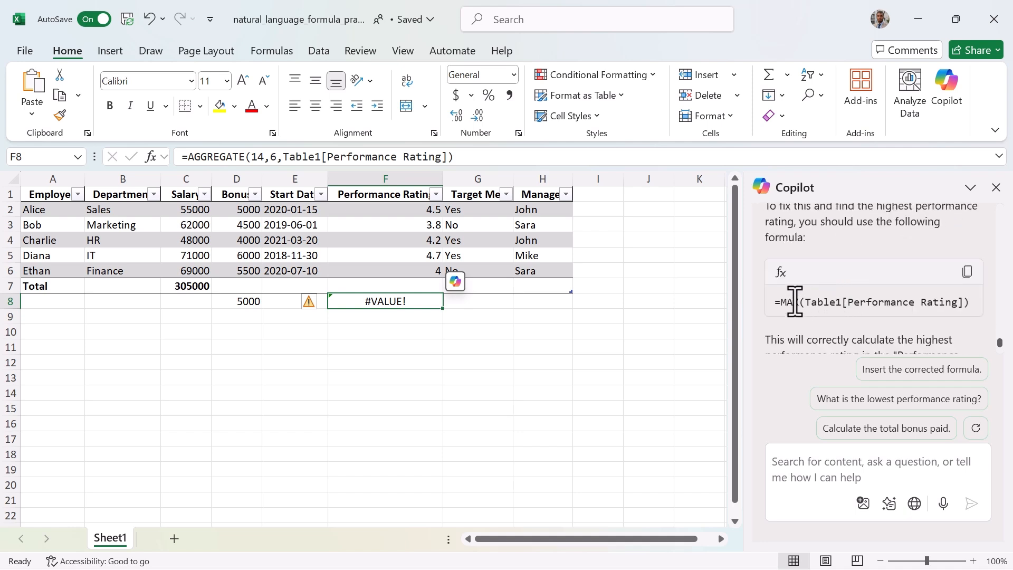
# Copy Copilot's =MAX(Table1[Performance Rating]) formula and replace the formula in F8 with it.
pyautogui.click(967, 271)
pyautogui.click(345, 158)
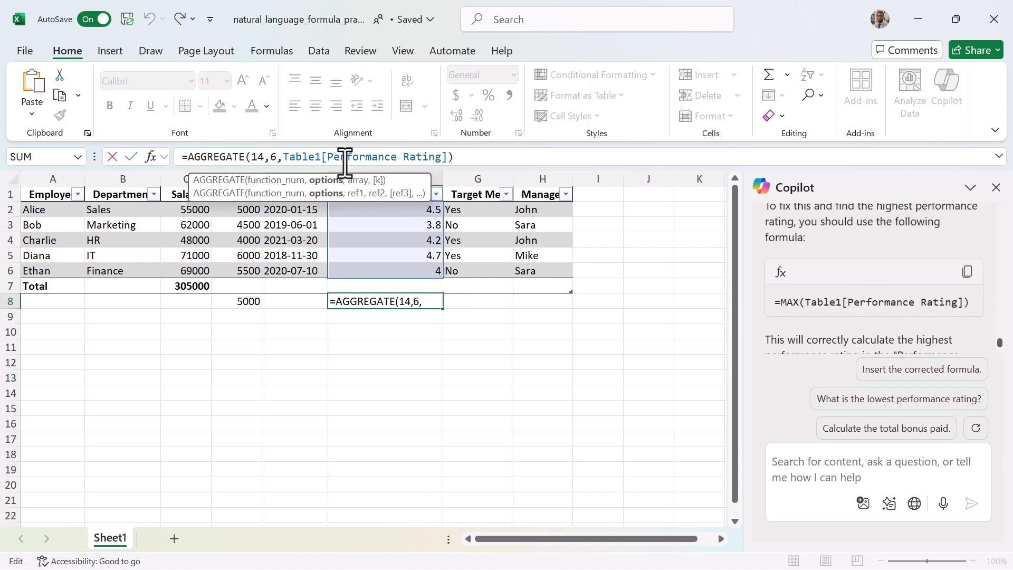
pyautogui.hotkey('ctrl', 'a')
pyautogui.hotkey('ctrl', 'v')
pyautogui.press('Return')
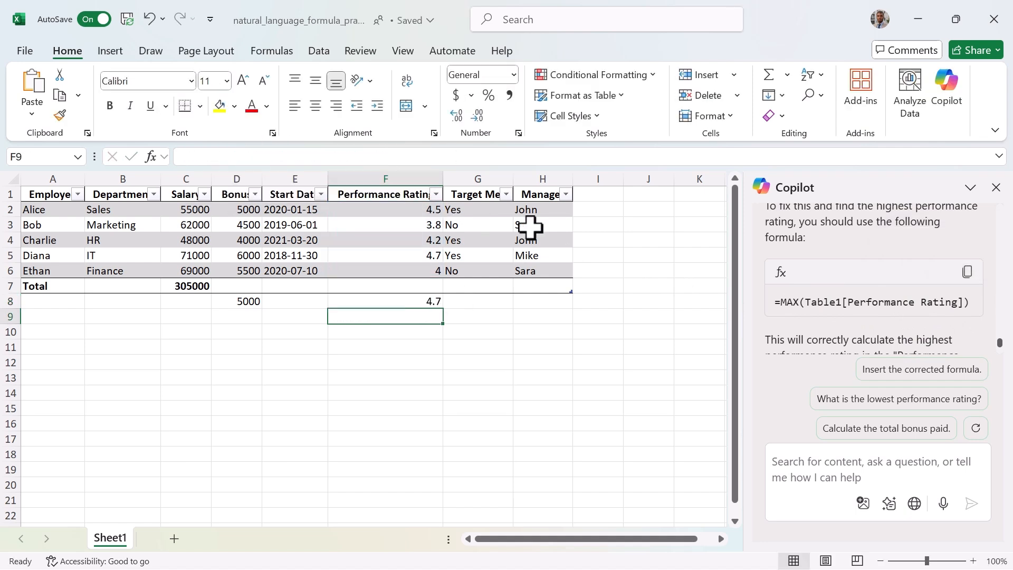
pyautogui.click(419, 301)
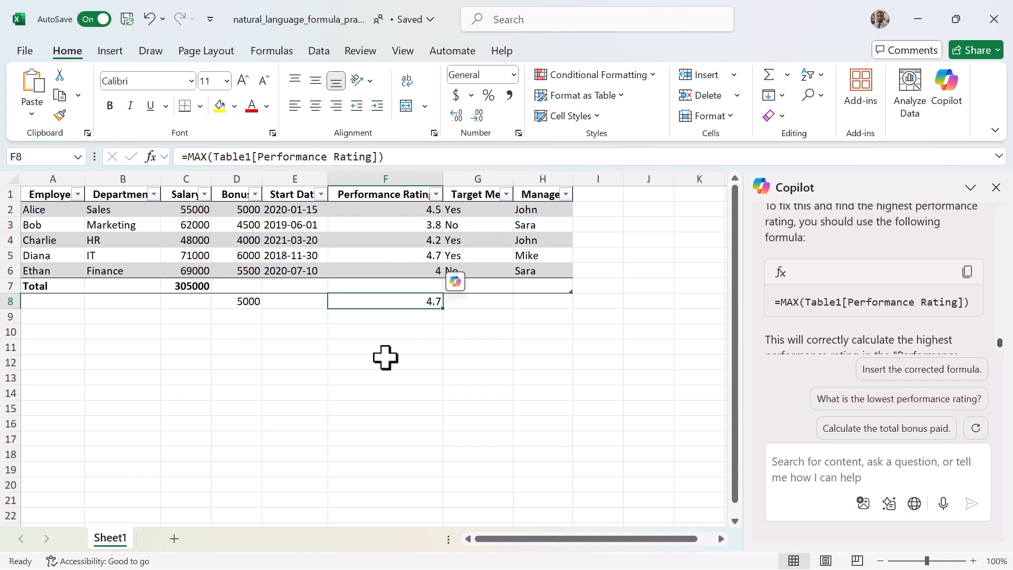
# Ask Copilot to label ratings above 4.0 'Excellent', otherwise 'Needs Improvement', and insert the suggested Performance Label column.
pyautogui.scroll(-3, 937, 301)
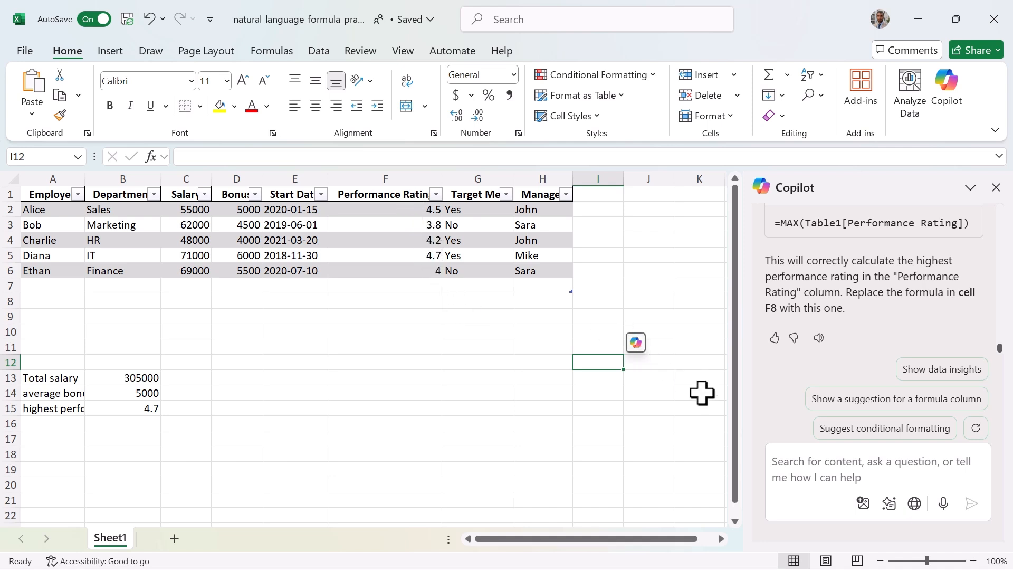
pyautogui.click(788, 467)
pyautogui.hotkey('ctrl', 'v')
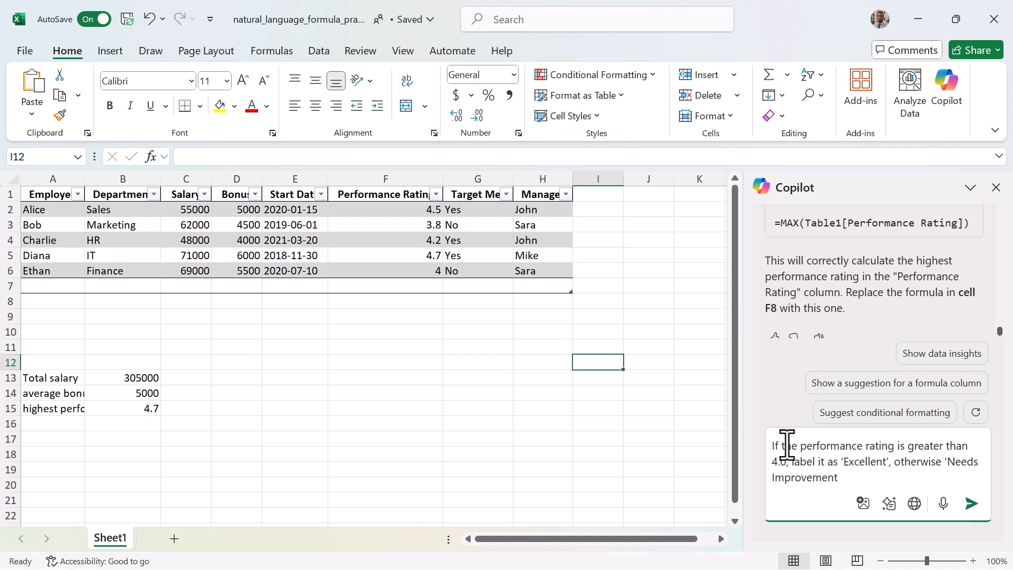
pyautogui.click(971, 503)
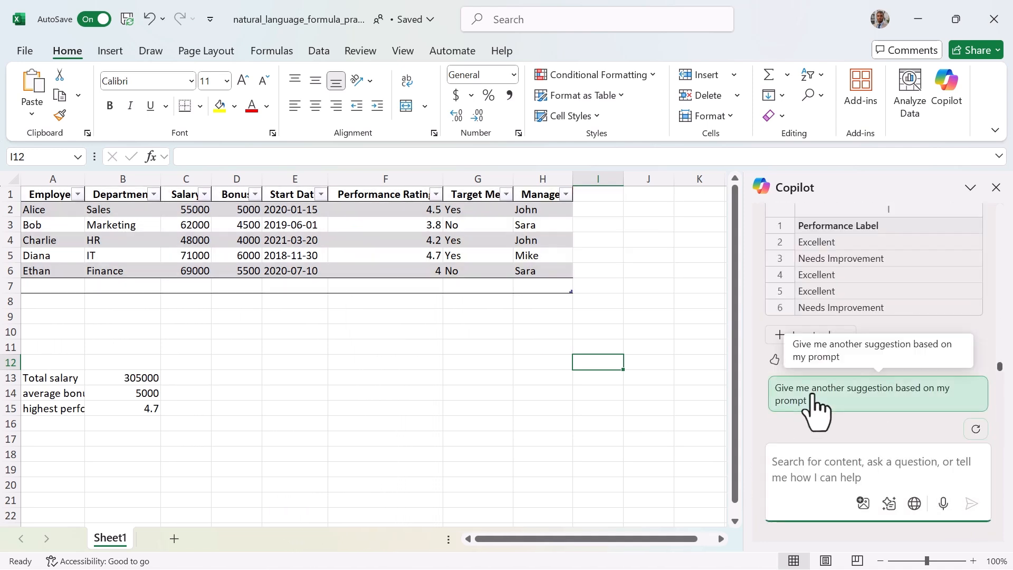
pyautogui.click(812, 335)
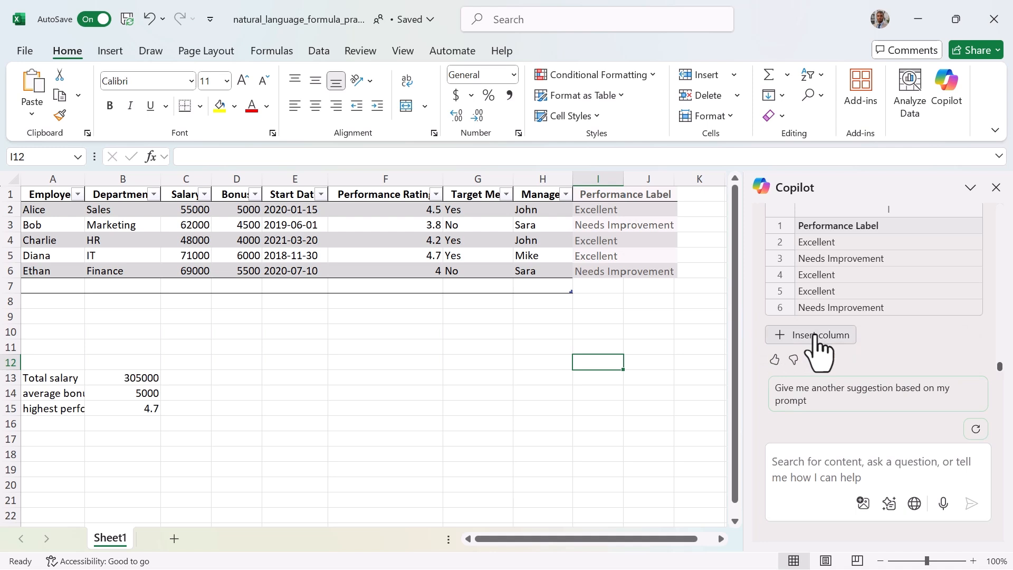
pyautogui.click(815, 337)
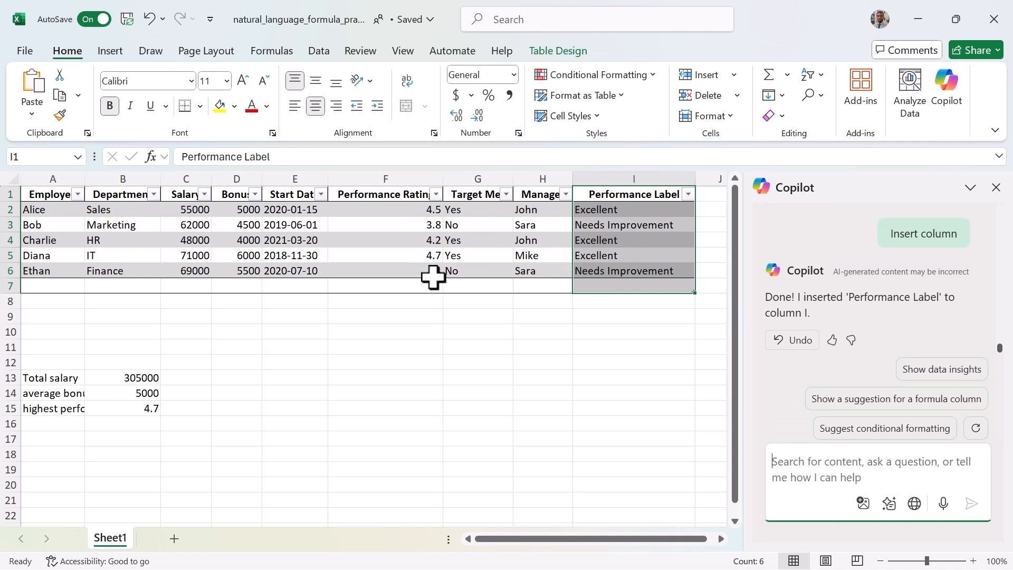
# Re-enter Ethan's performance rating of 4 in cell F6.
pyautogui.click(432, 272)
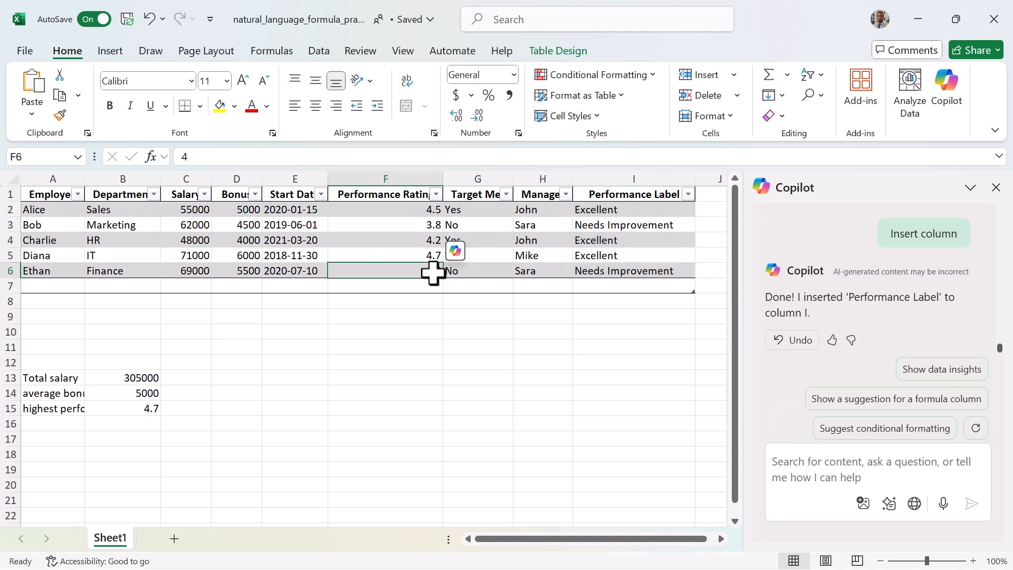
pyautogui.click(263, 157)
pyautogui.press('Return')
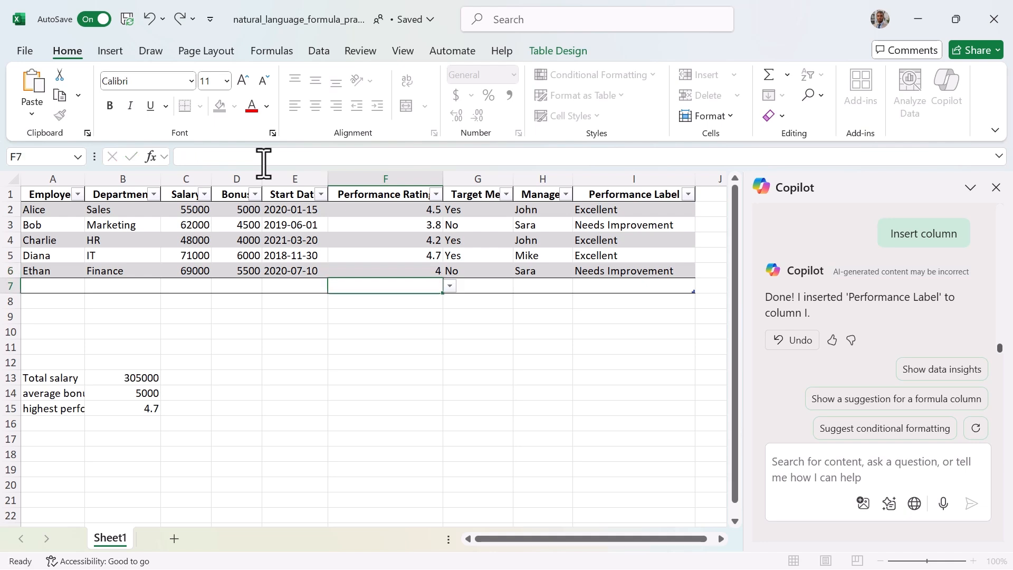
pyautogui.click(427, 268)
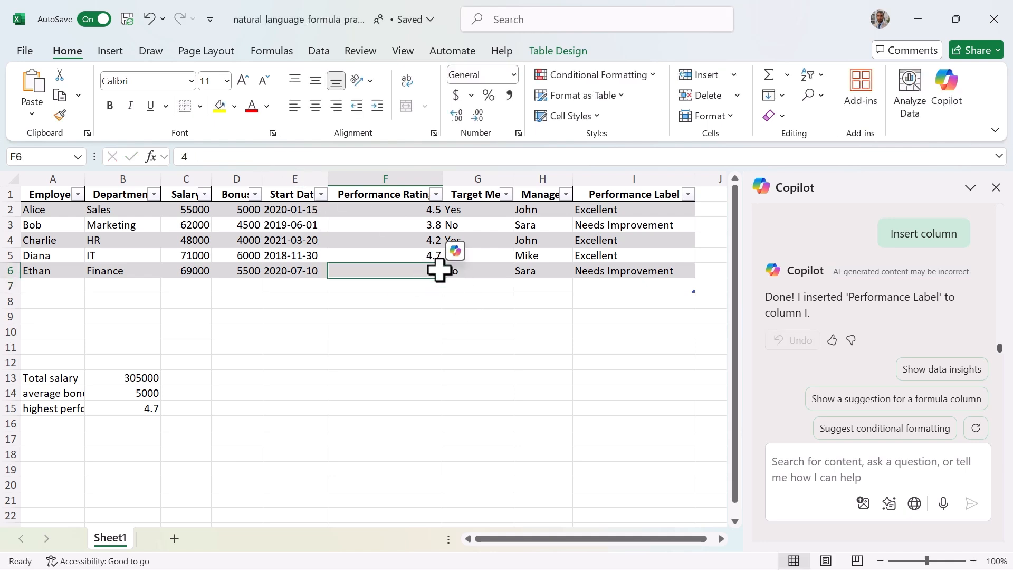
pyautogui.write('4.')
pyautogui.press('Return')
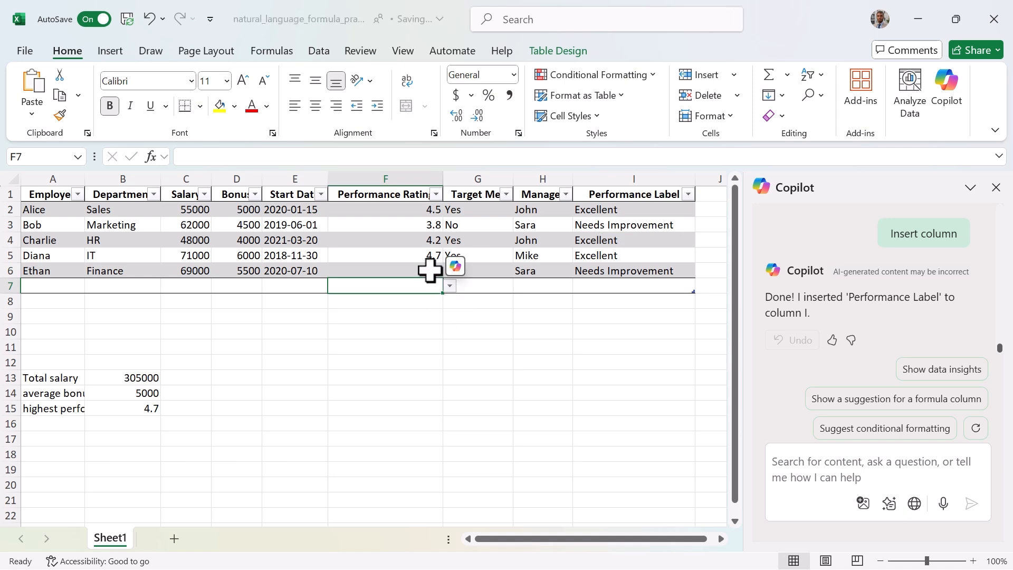
pyautogui.click(430, 270)
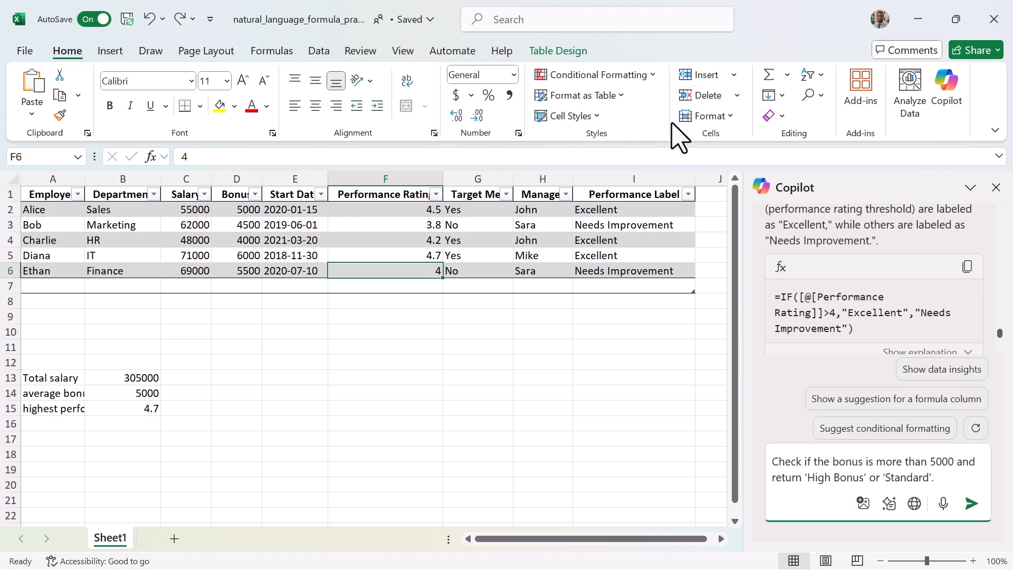
# Ask Copilot to return 'High Bonus' for bonuses over 5000, otherwise 'Standard', and insert the Bonus Status column.
pyautogui.click(971, 504)
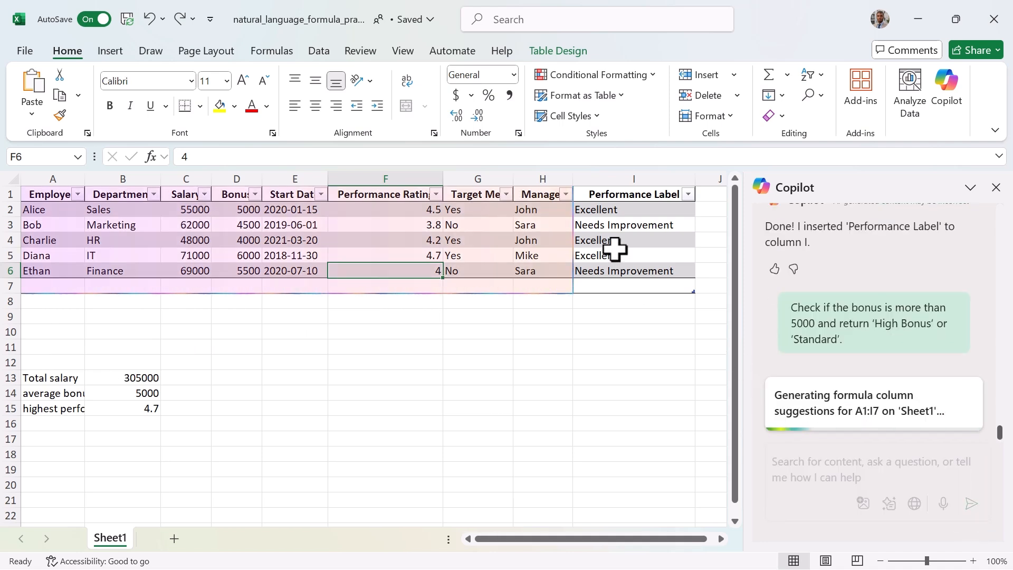
pyautogui.click(811, 331)
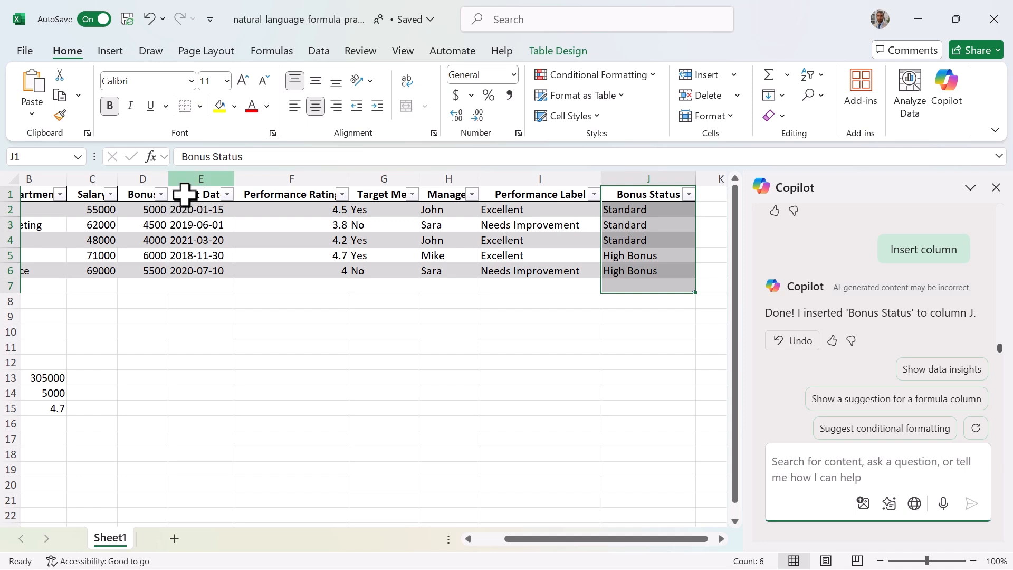
# Ask Copilot to look up the department for employee 'Charlie' and insert the XLOOKUP formula into cell E13.
pyautogui.hotkey('ctrl', 'v')
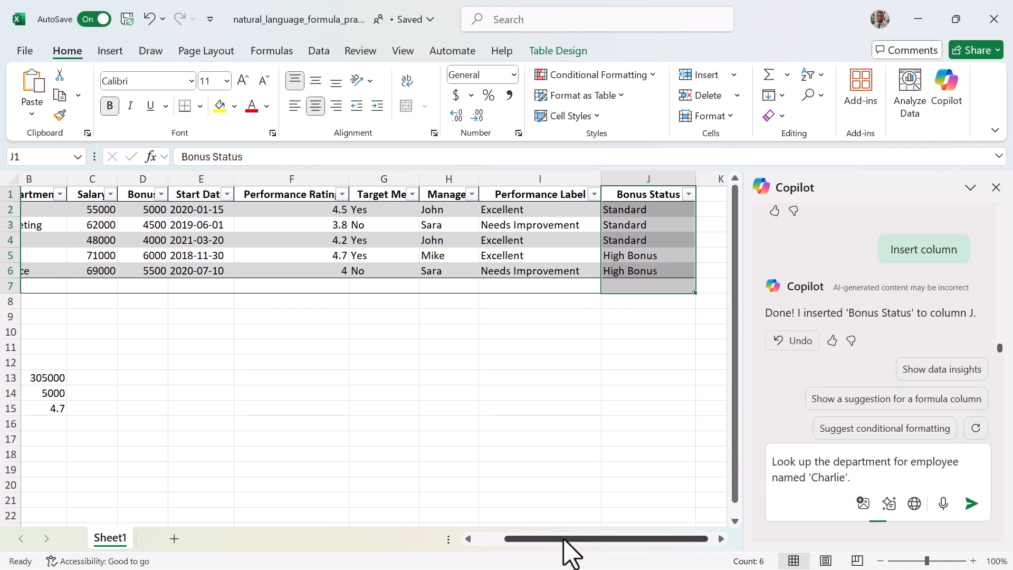
pyautogui.moveTo(559, 539); pyautogui.dragTo(524, 543)
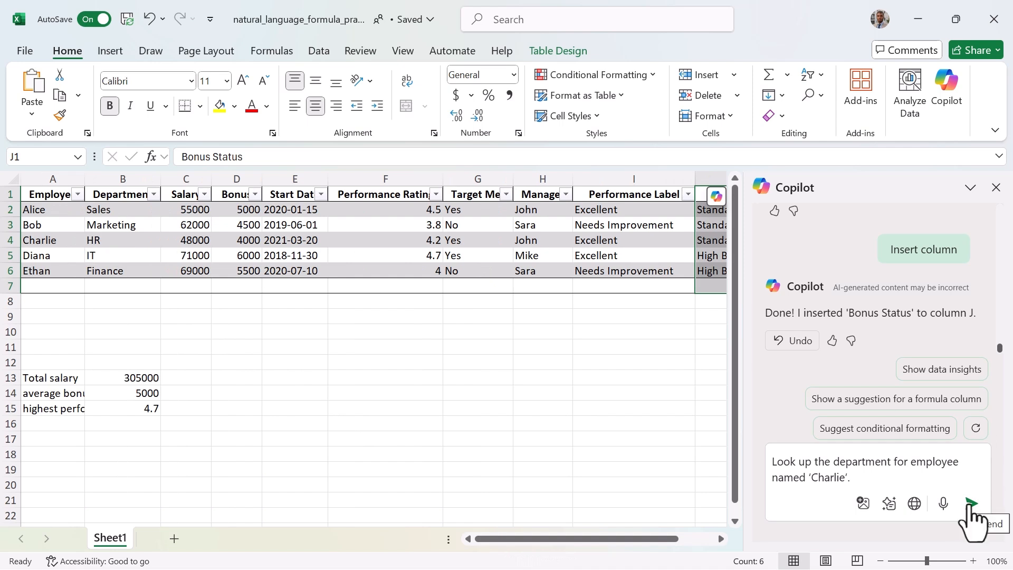
pyautogui.click(969, 507)
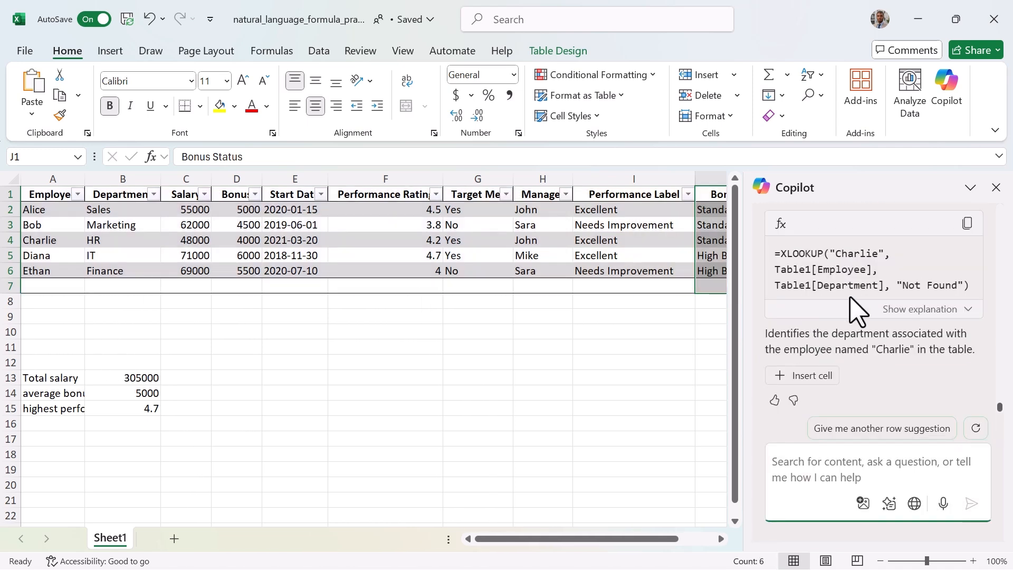
pyautogui.click(307, 377)
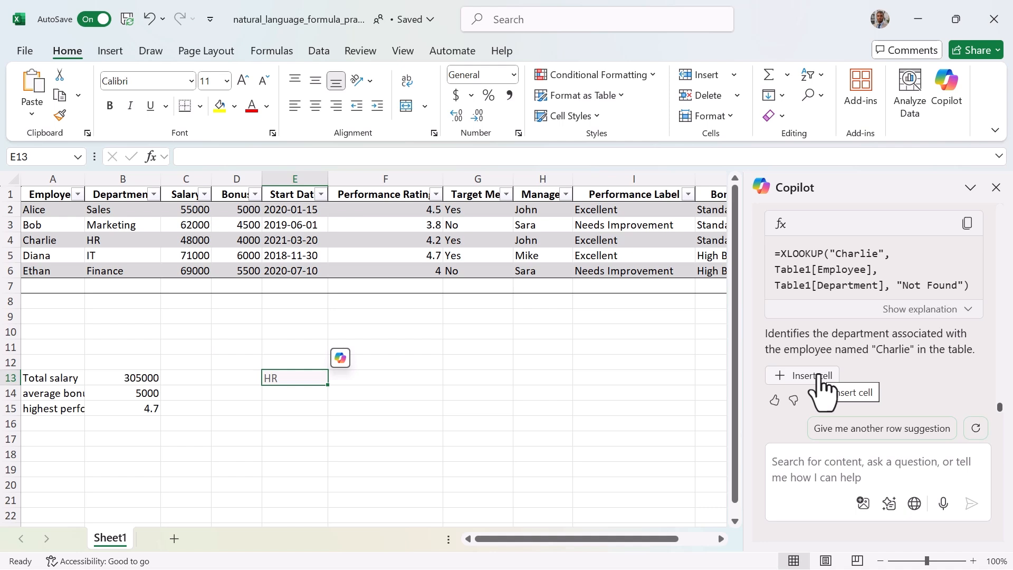
pyautogui.click(818, 380)
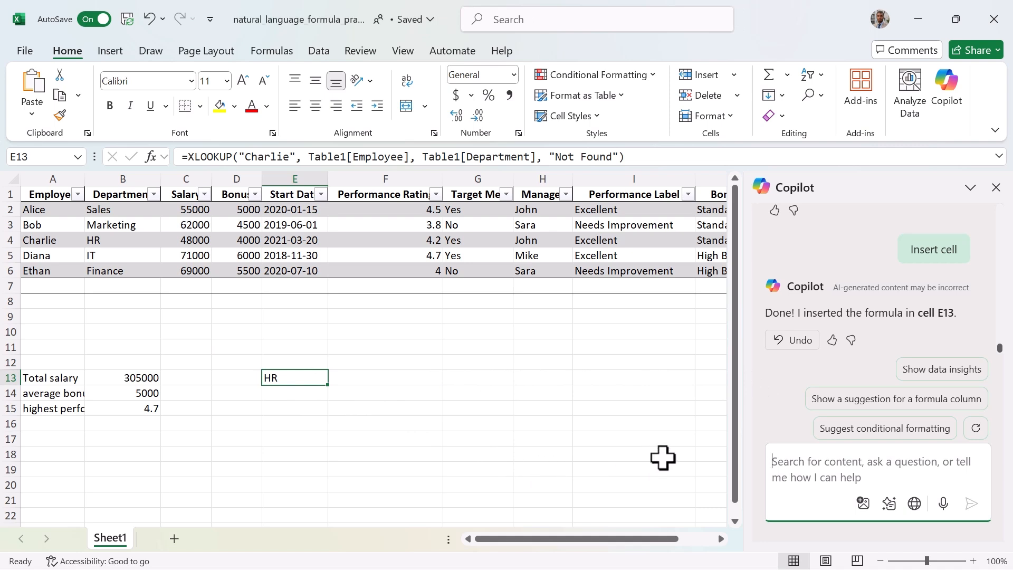
# Ask Copilot to find the manager for the employee in row 4.
pyautogui.write('Find the manager for the employee in row')
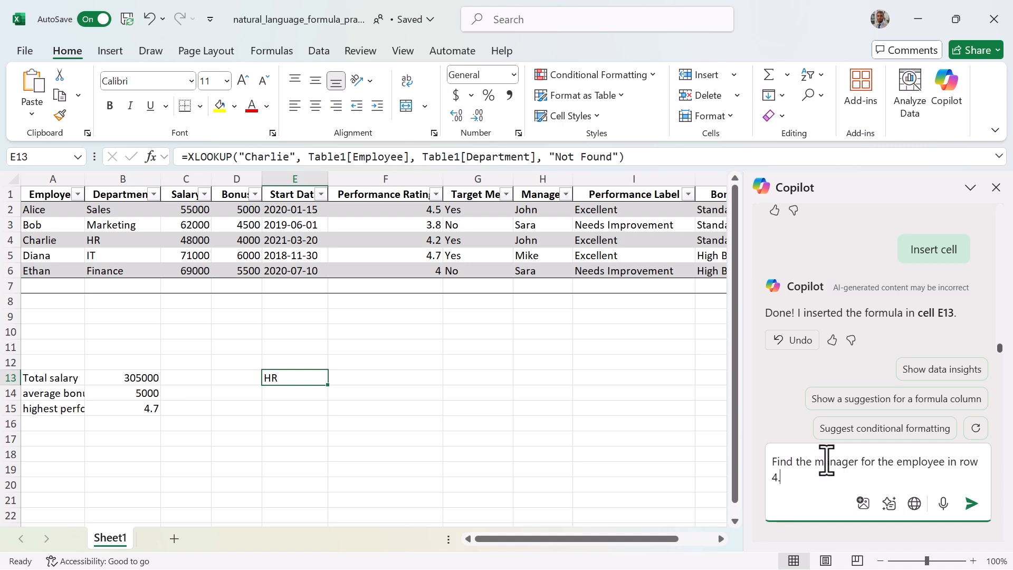
pyautogui.click(970, 503)
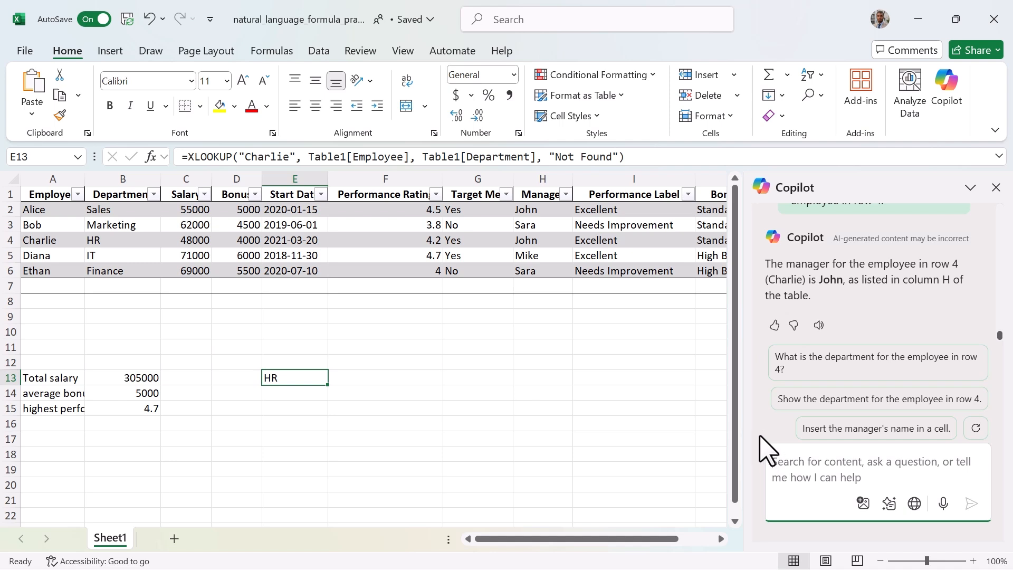
# Ask Copilot to calculate days worked since each start date and insert the Days Worked column.
pyautogui.click(783, 462)
pyautogui.write('Calculate how many days each employee has worked since their start date.')
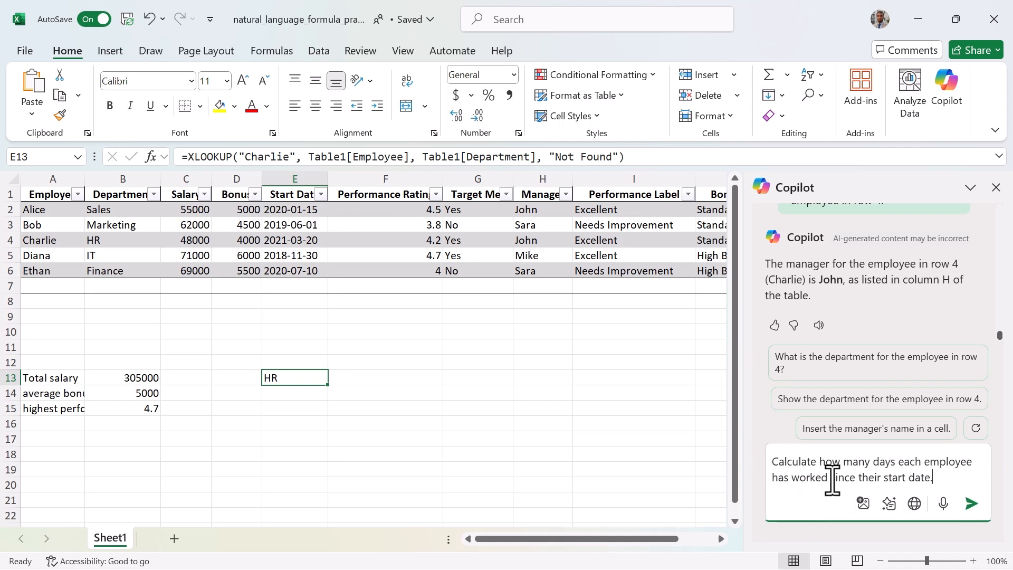
pyautogui.click(971, 505)
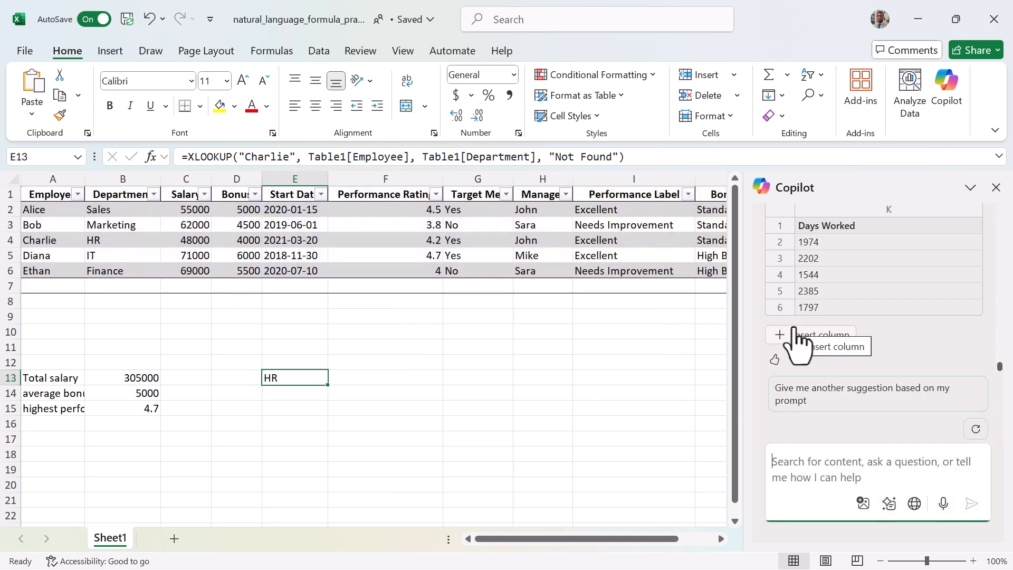
pyautogui.click(797, 337)
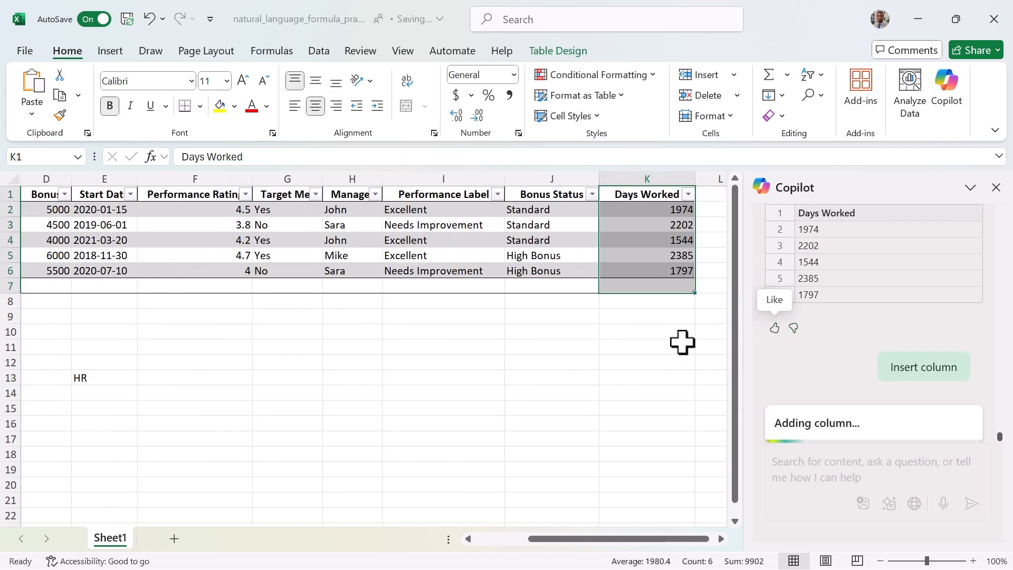
pyautogui.click(669, 212)
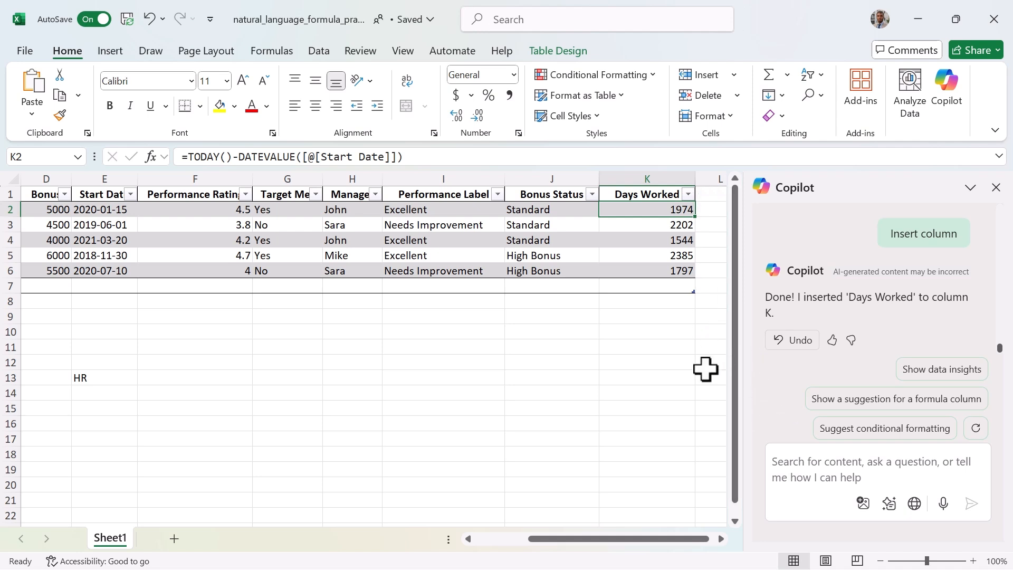
# Ask Copilot to find the employee with the longest tenure and add the result to a new sheet.
pyautogui.write('Find the employee who has been with the company the longest.')
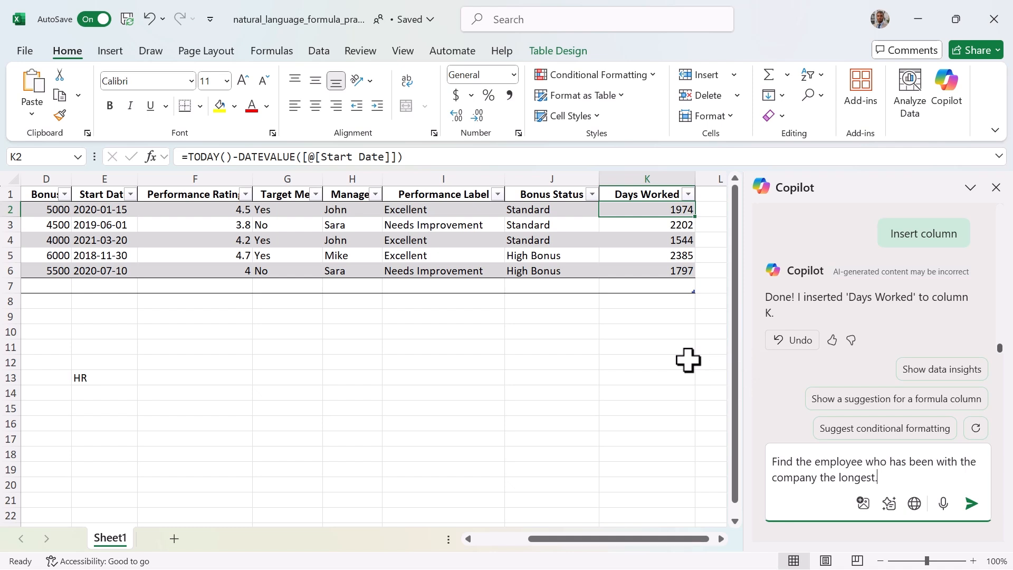
pyautogui.press('Return')
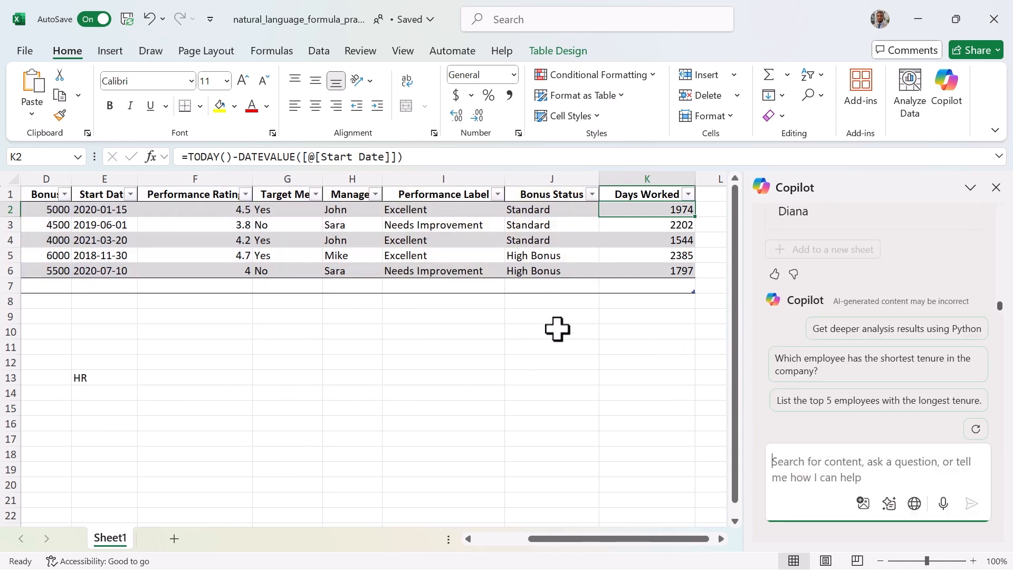
pyautogui.scroll(2, 806, 260)
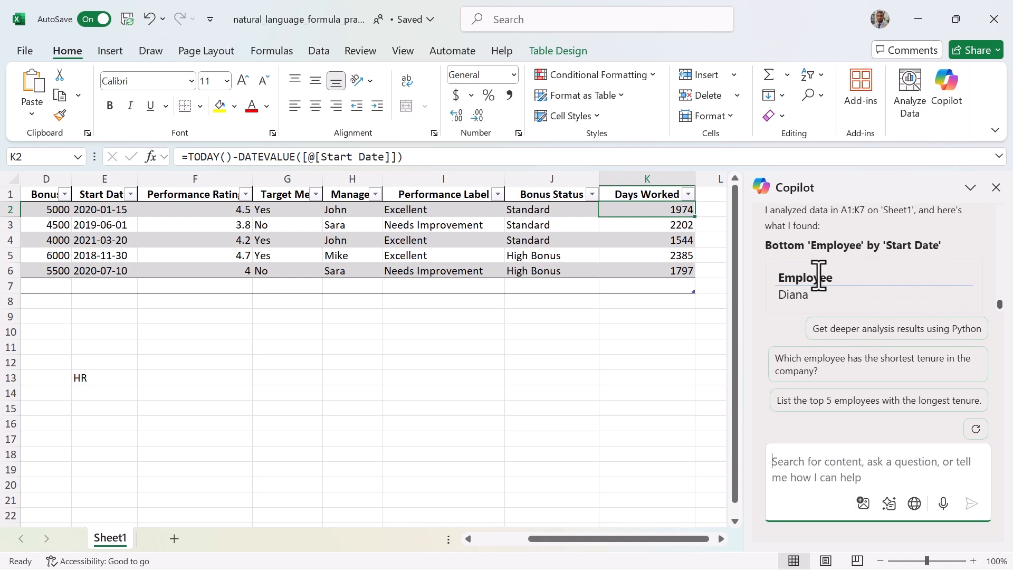
pyautogui.scroll(-3, 844, 253)
pyautogui.click(823, 254)
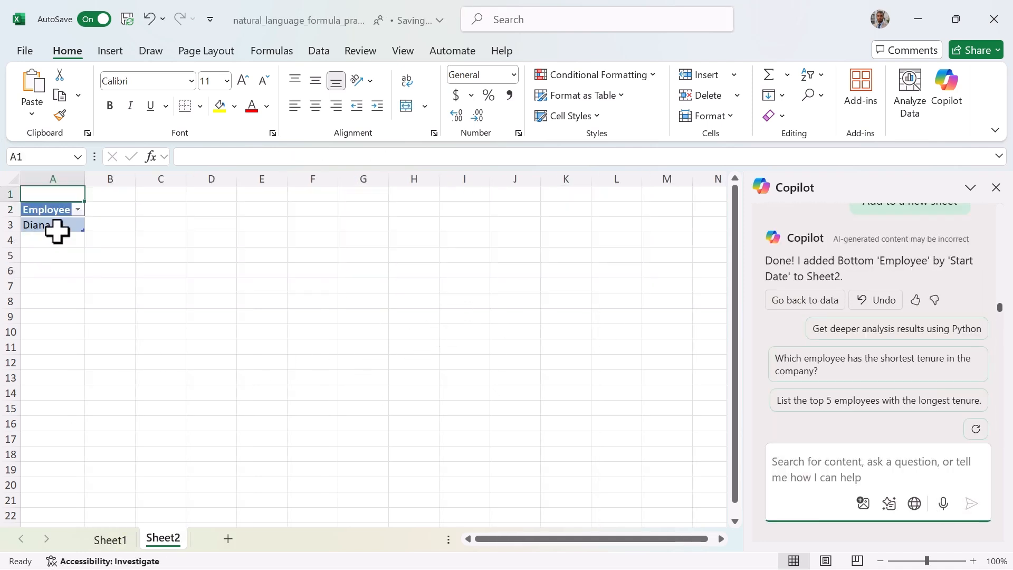
# Switch between Sheet1 and Sheet2 to examine the longest-tenure result table.
pyautogui.click(118, 540)
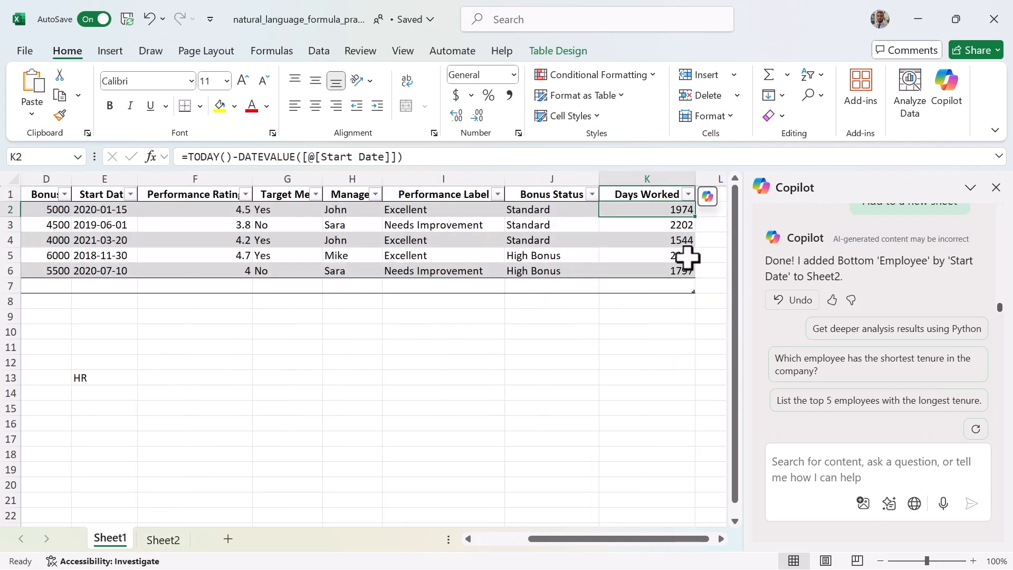
pyautogui.moveTo(674, 543)
pyautogui.mouseDown()
pyautogui.moveTo(612, 559)
pyautogui.moveTo(559, 540)
pyautogui.moveTo(670, 548)
pyautogui.moveTo(669, 539)
pyautogui.mouseUp()
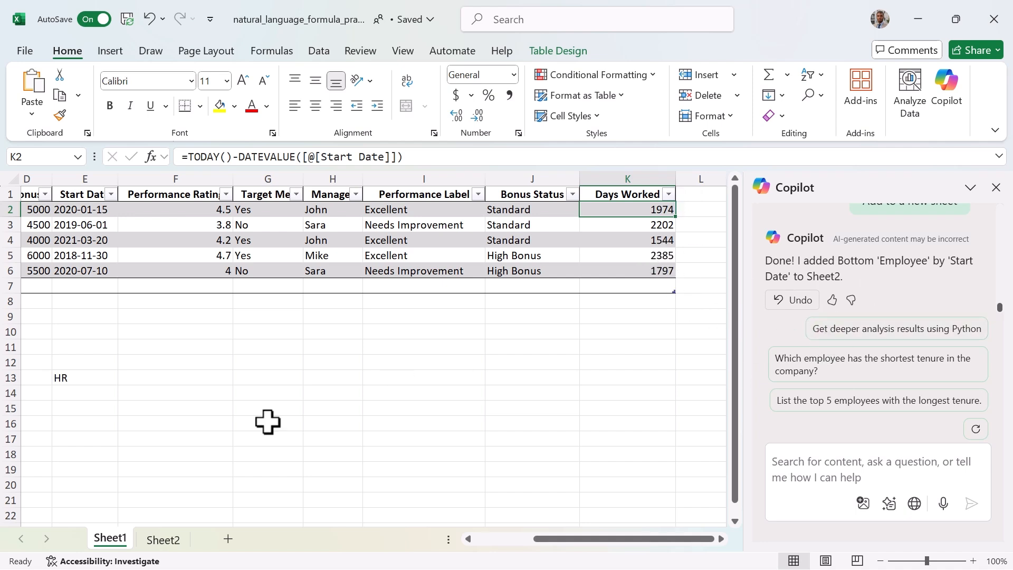
pyautogui.click(163, 541)
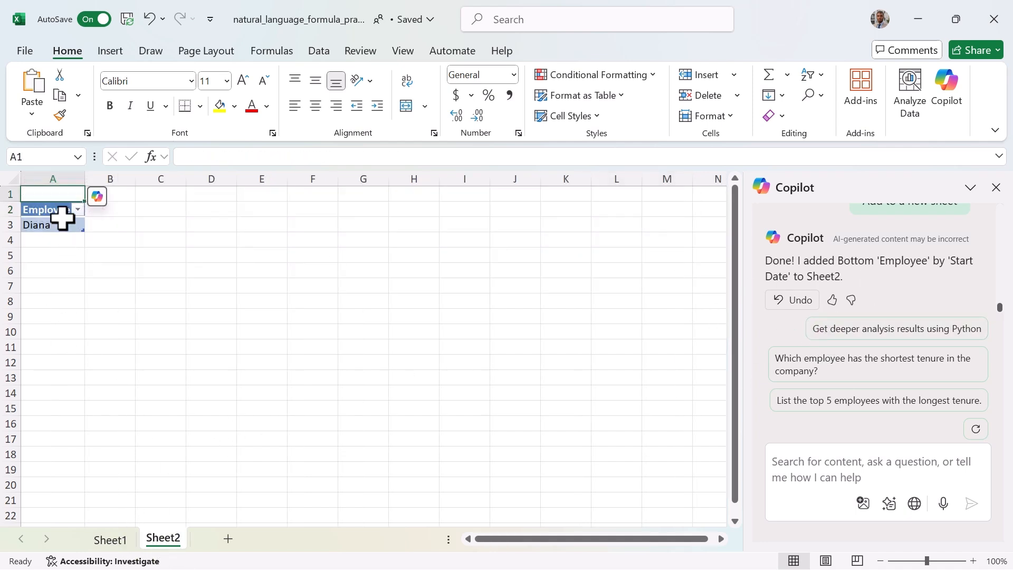
pyautogui.click(58, 230)
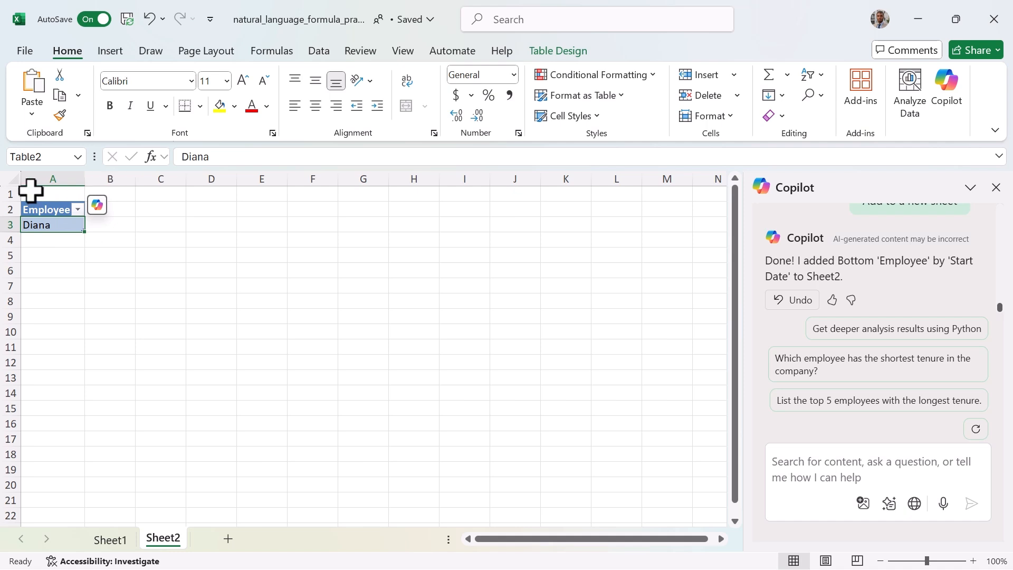
pyautogui.click(48, 211)
pyautogui.click(46, 223)
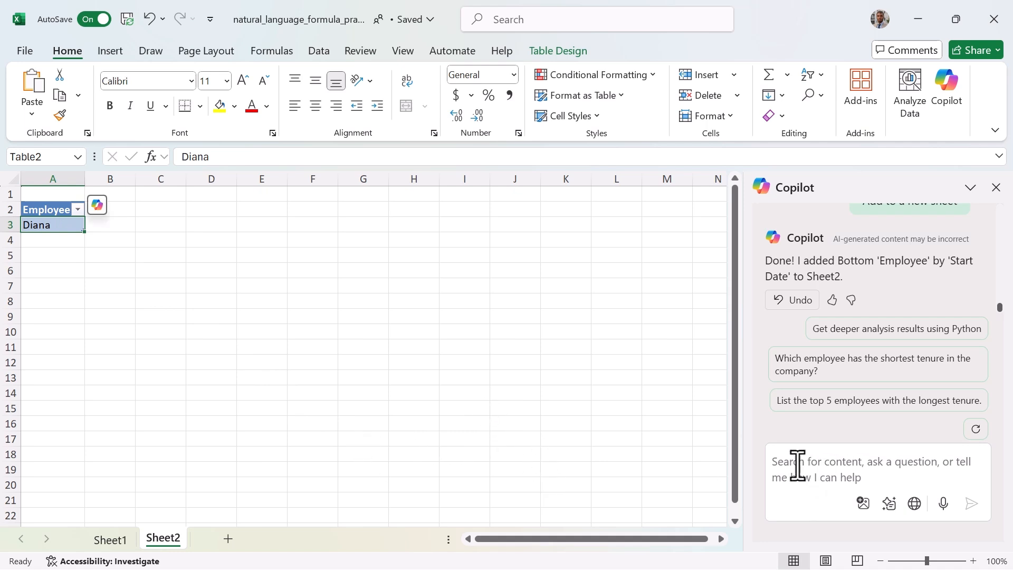
pyautogui.click(126, 540)
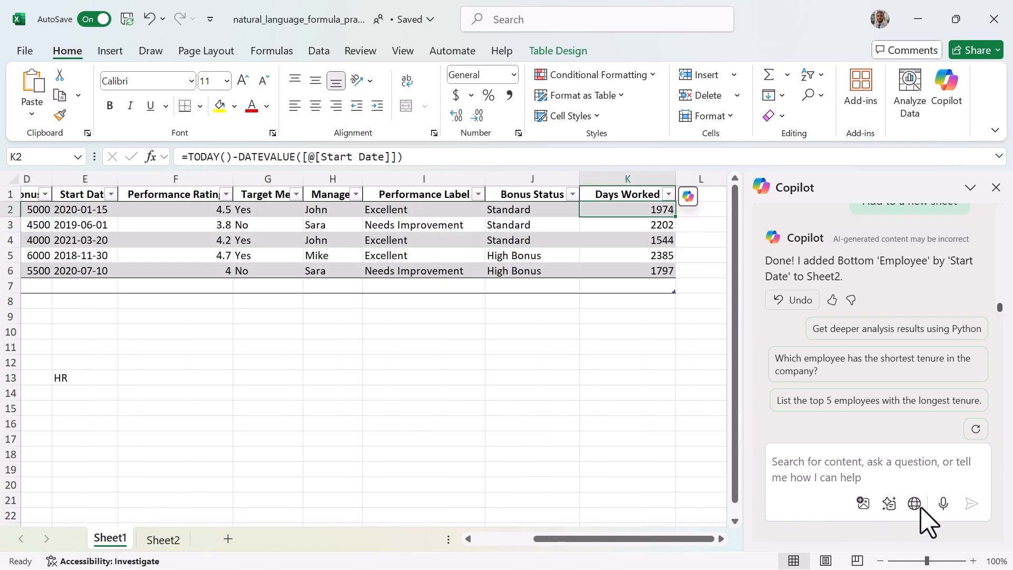
# Ask Copilot for a new column adding salary and bonus and insert the Total Compensation column.
pyautogui.click(792, 469)
pyautogui.write('Create a new column that adds salary and bonus.')
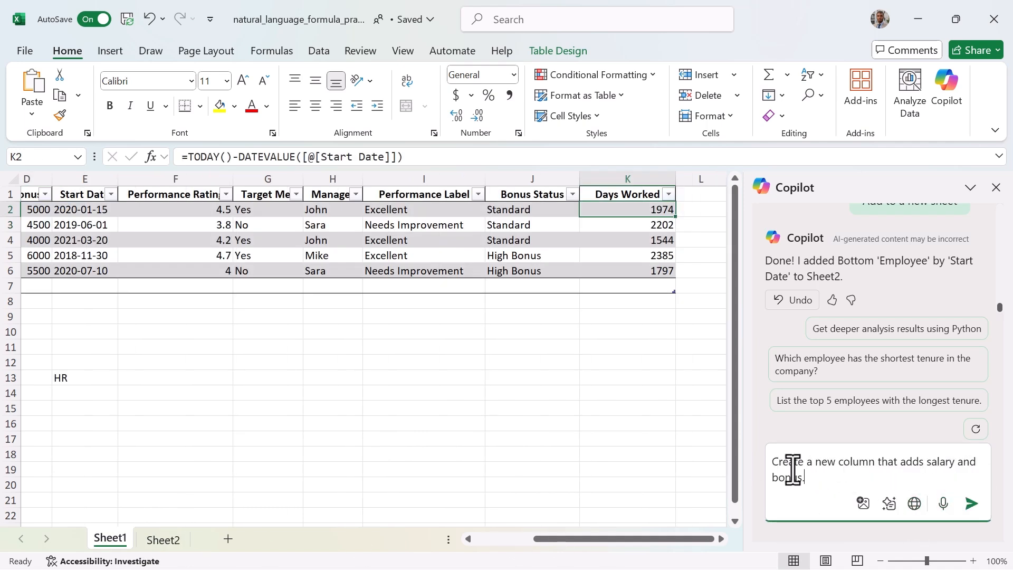
pyautogui.click(971, 504)
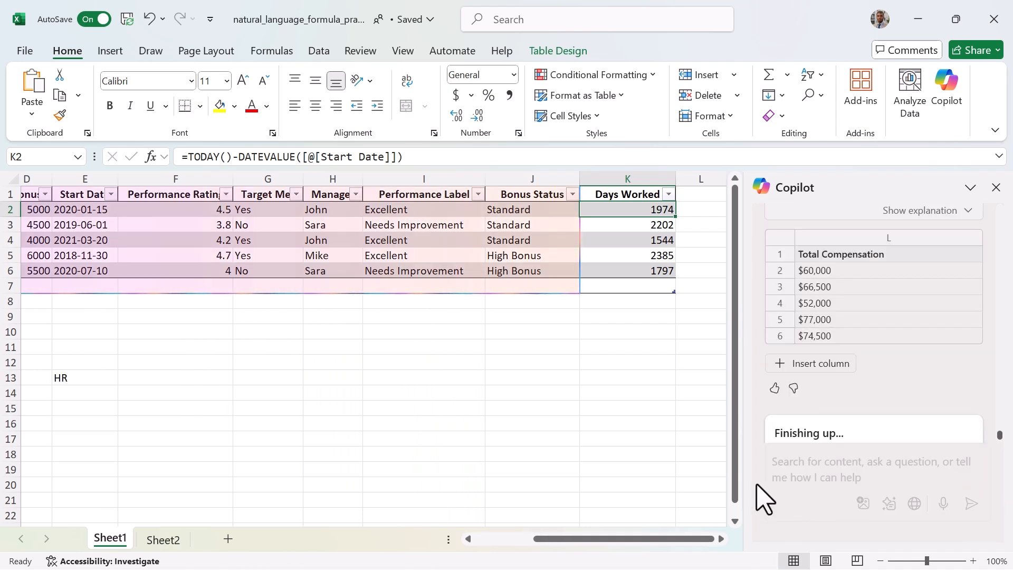
pyautogui.click(819, 365)
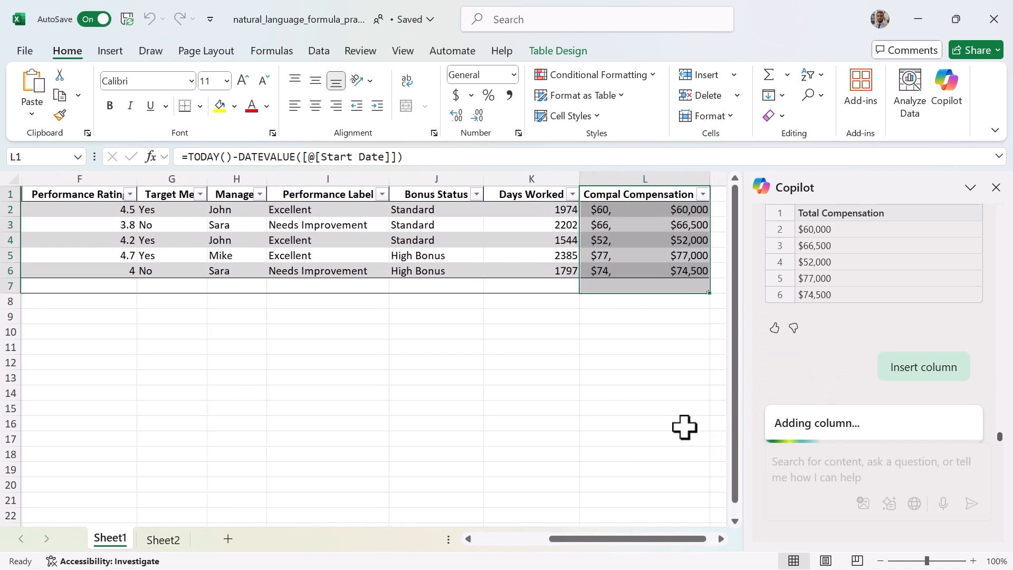
pyautogui.click(689, 210)
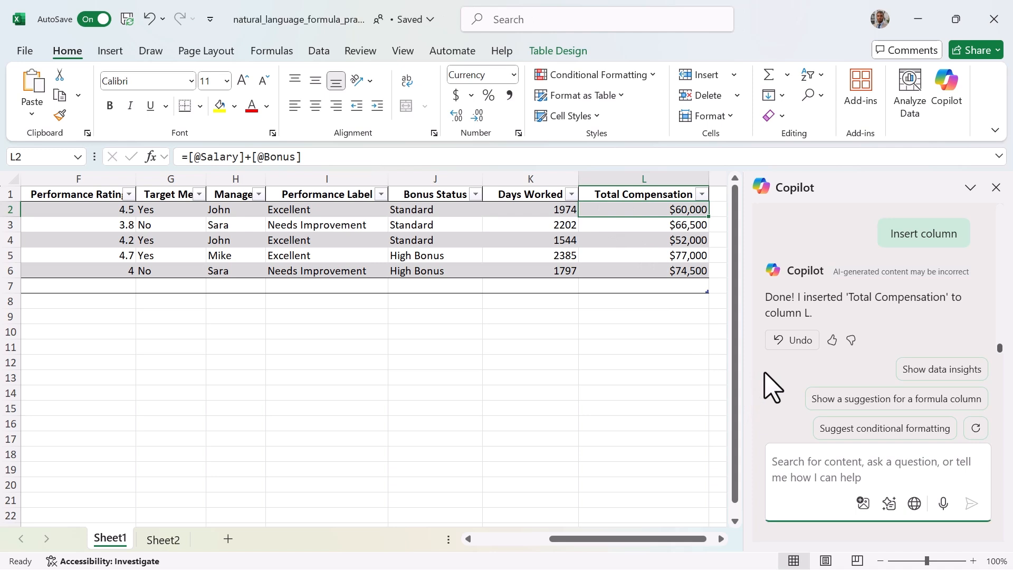
# Ask Copilot for the average total compensation (salary + bonus) by department and add the result to a new sheet.
pyautogui.write('Calculate the average total compensation (salary + bonus) by department')
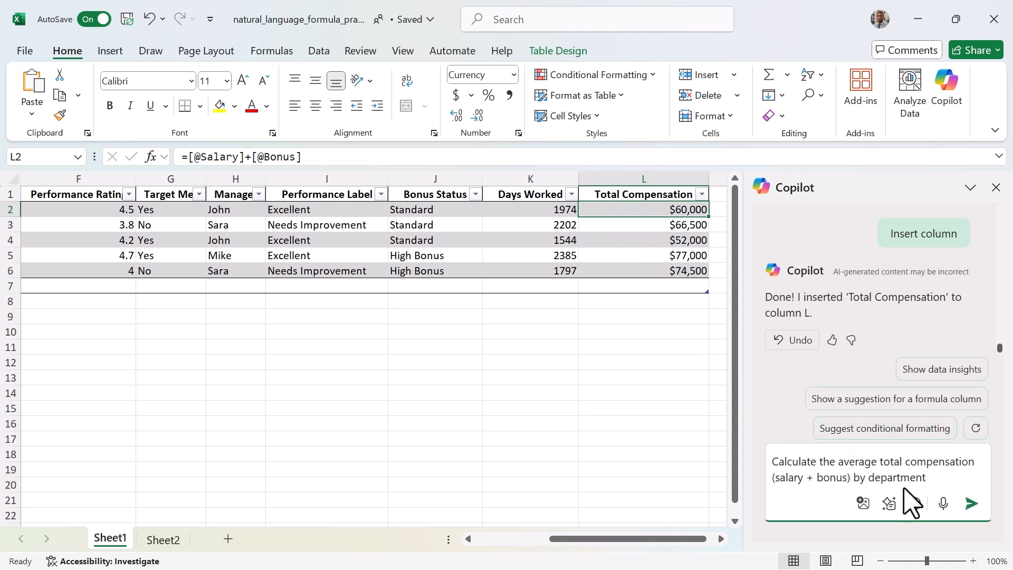
pyautogui.click(972, 504)
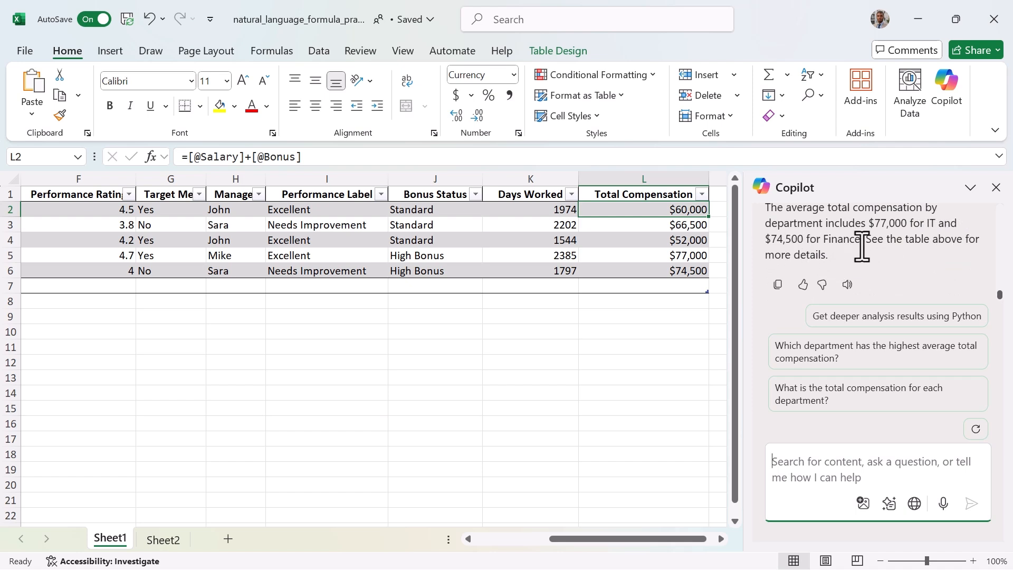
pyautogui.scroll(2, 844, 261)
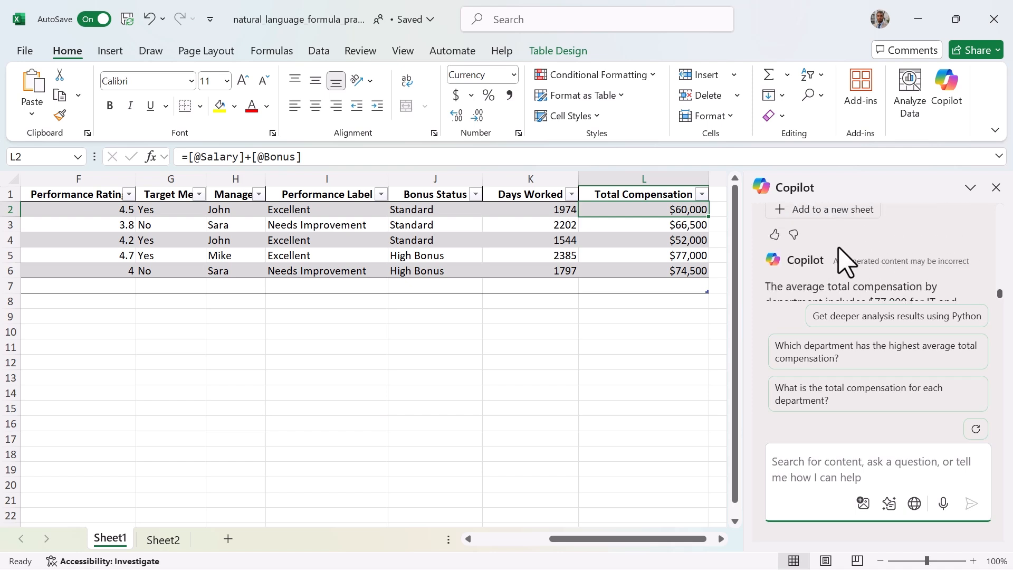
pyautogui.scroll(2, 839, 264)
pyautogui.click(826, 290)
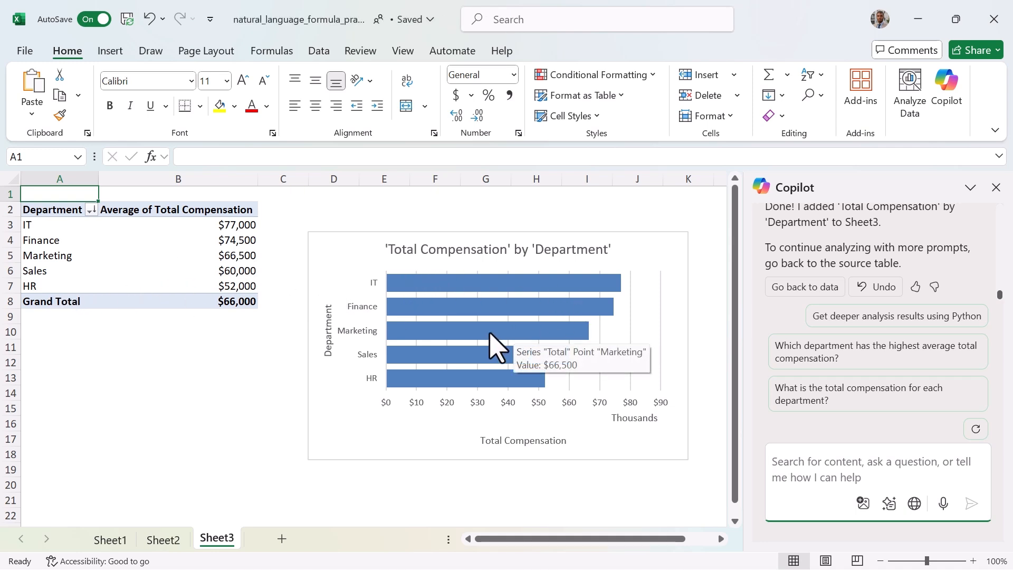
# Examine the average compensation values in the department PivotTable on Sheet3.
pyautogui.moveTo(411, 383)
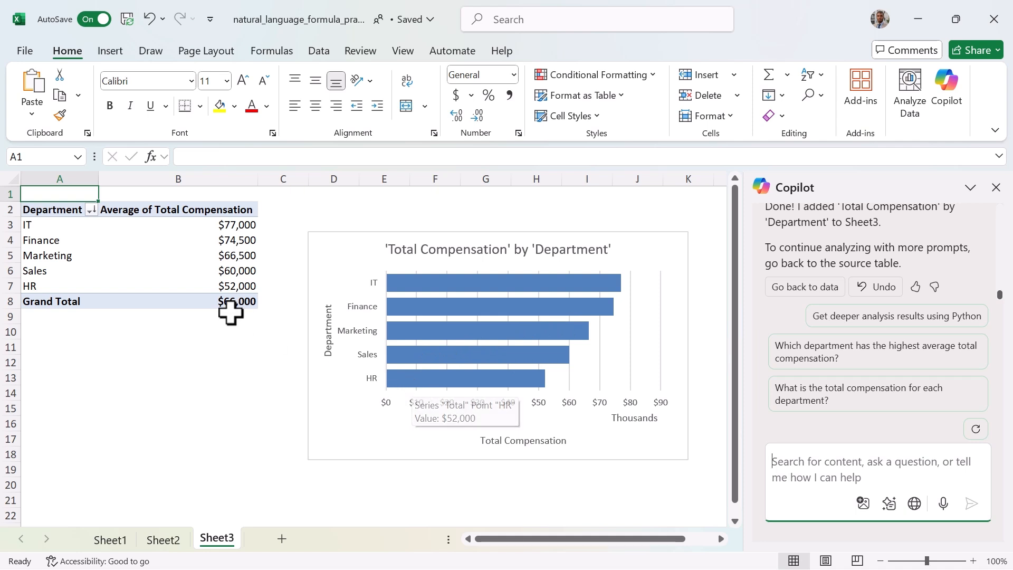
pyautogui.click(185, 282)
pyautogui.click(254, 269)
pyautogui.click(248, 239)
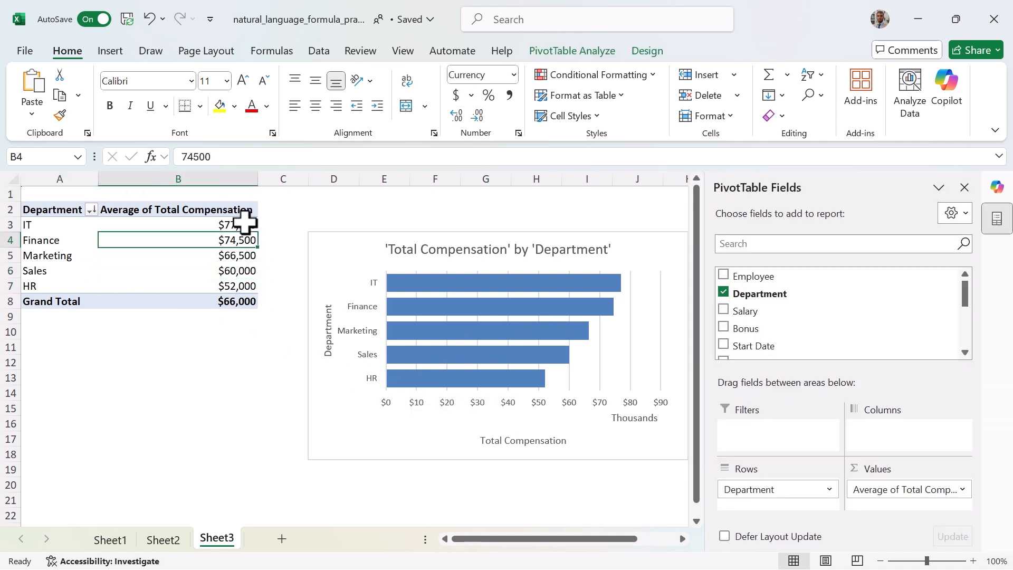
pyautogui.click(245, 224)
pyautogui.click(254, 286)
pyautogui.click(252, 302)
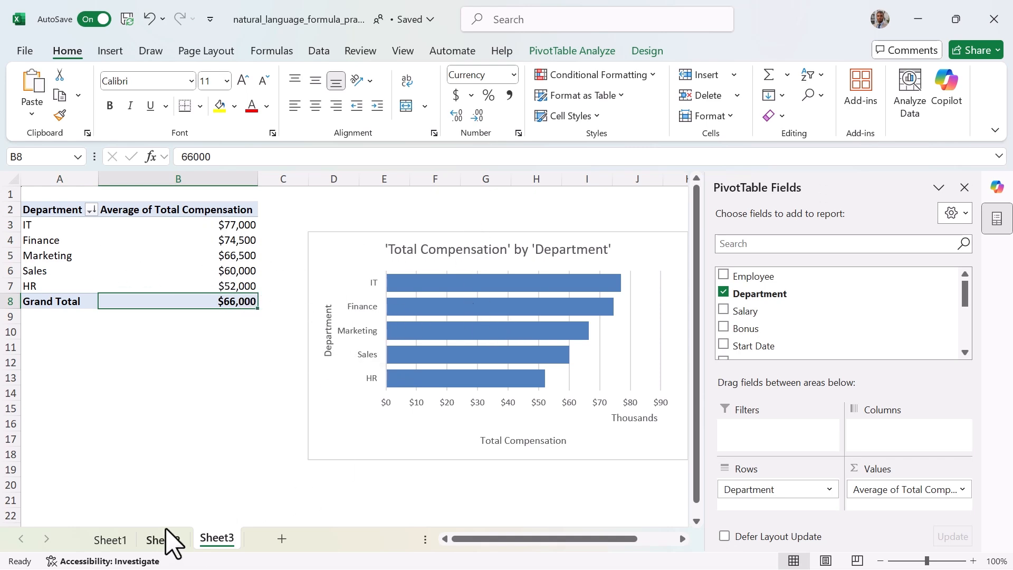
# Return to Sheet1 and review the formulas in the generated columns and the summary cells.
pyautogui.click(112, 539)
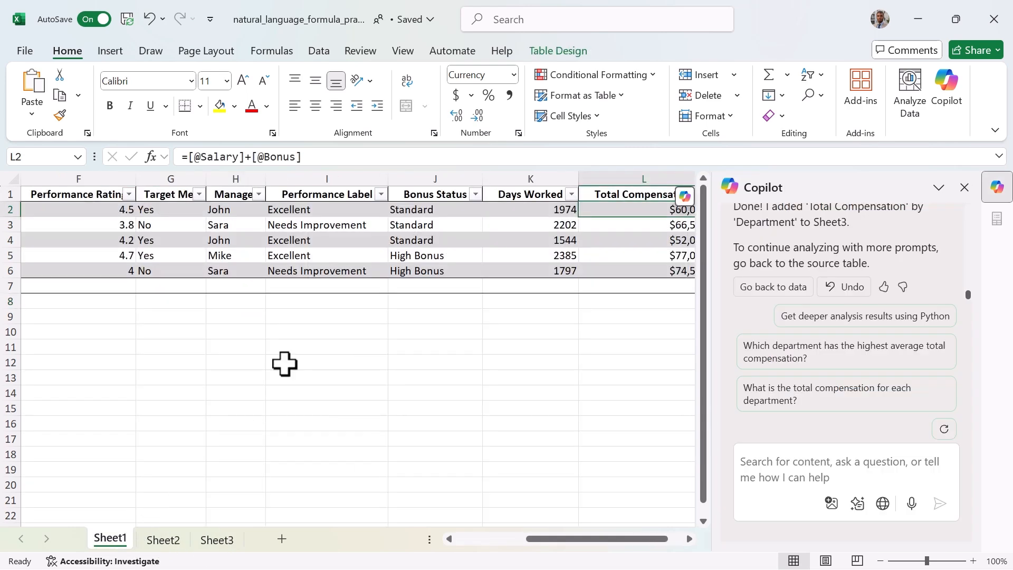
pyautogui.click(427, 211)
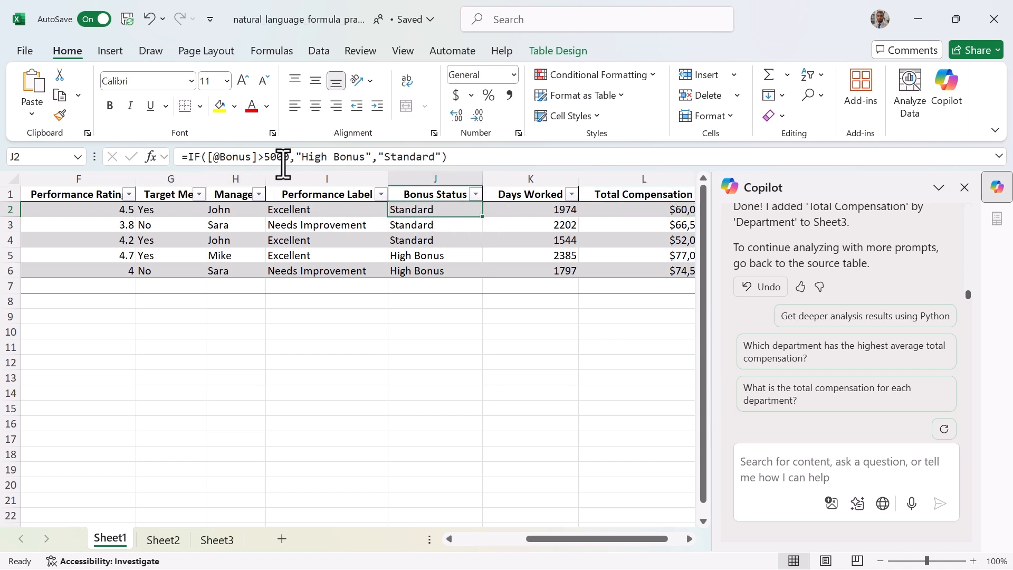
pyautogui.click(546, 212)
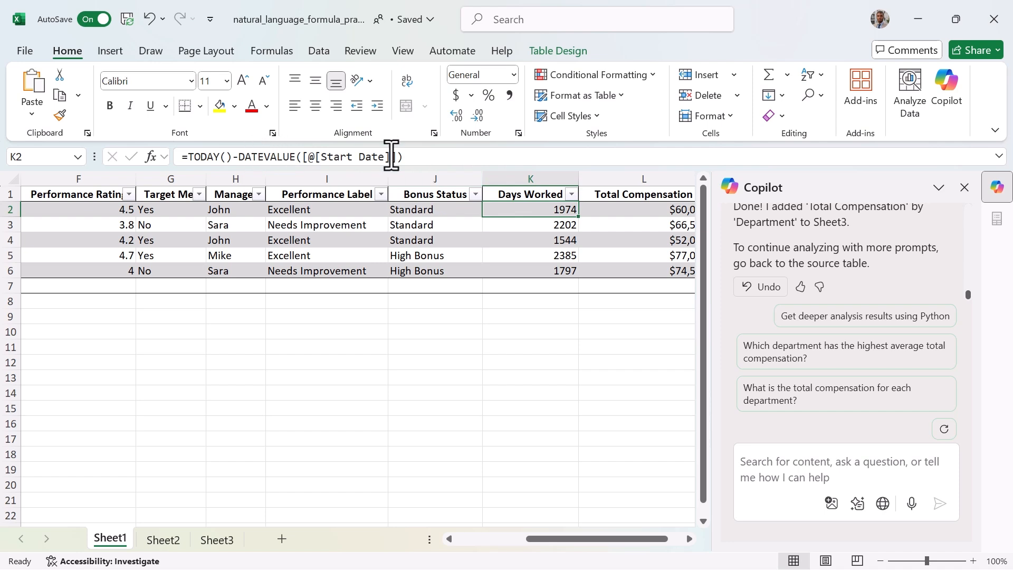
pyautogui.click(641, 212)
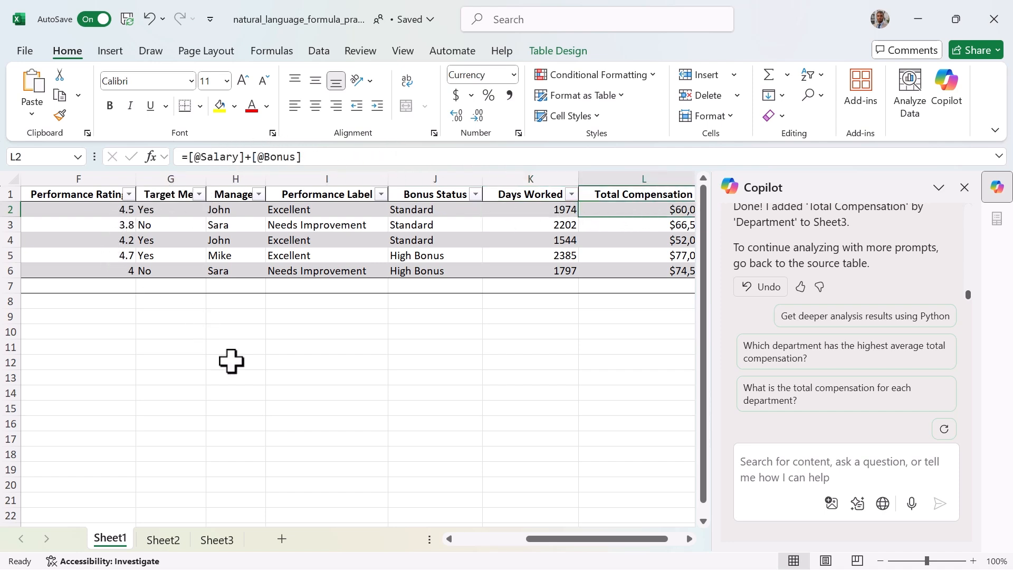
pyautogui.moveTo(595, 537); pyautogui.dragTo(149, 386)
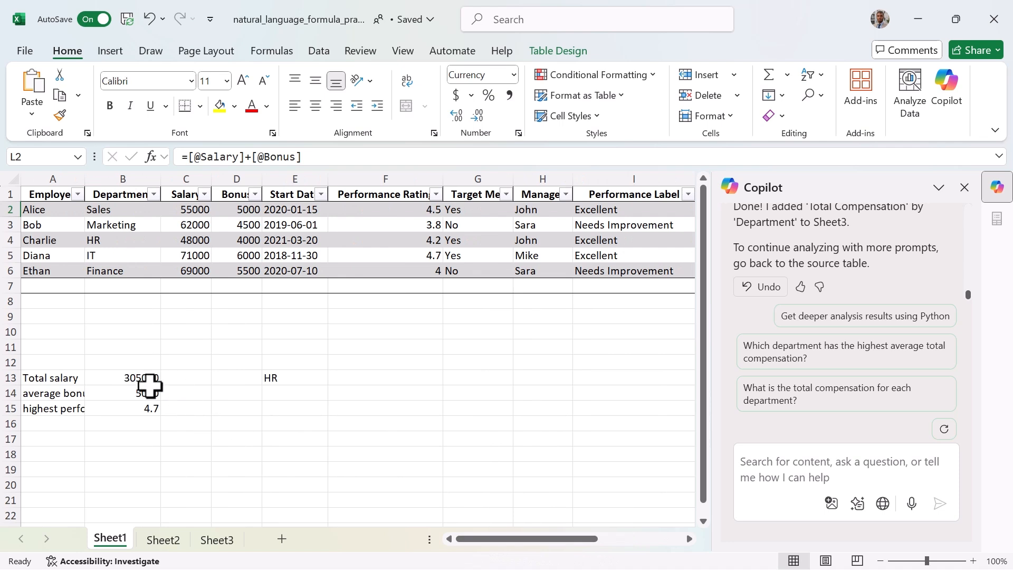
pyautogui.click(120, 378)
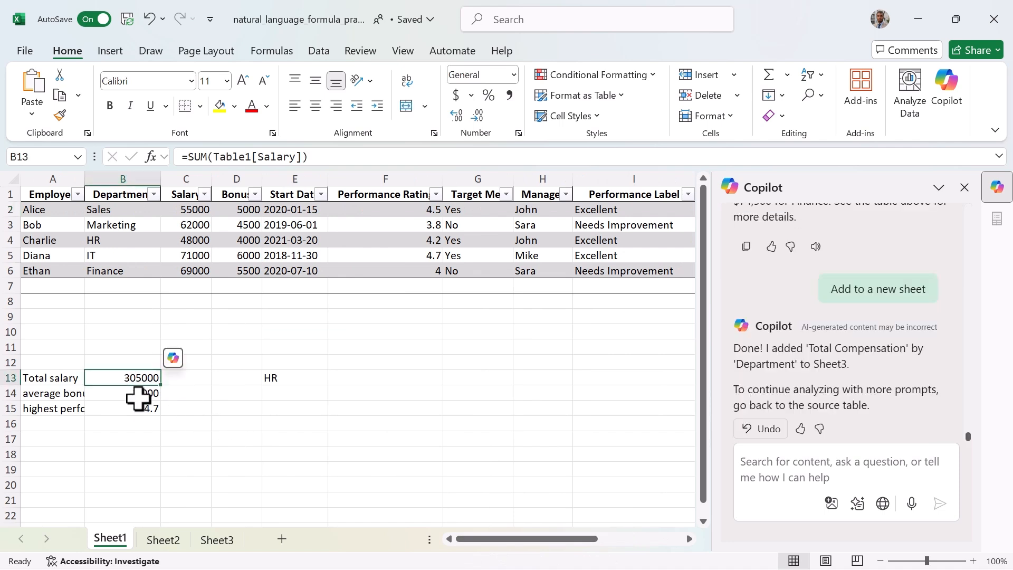
pyautogui.click(140, 395)
pyautogui.click(143, 410)
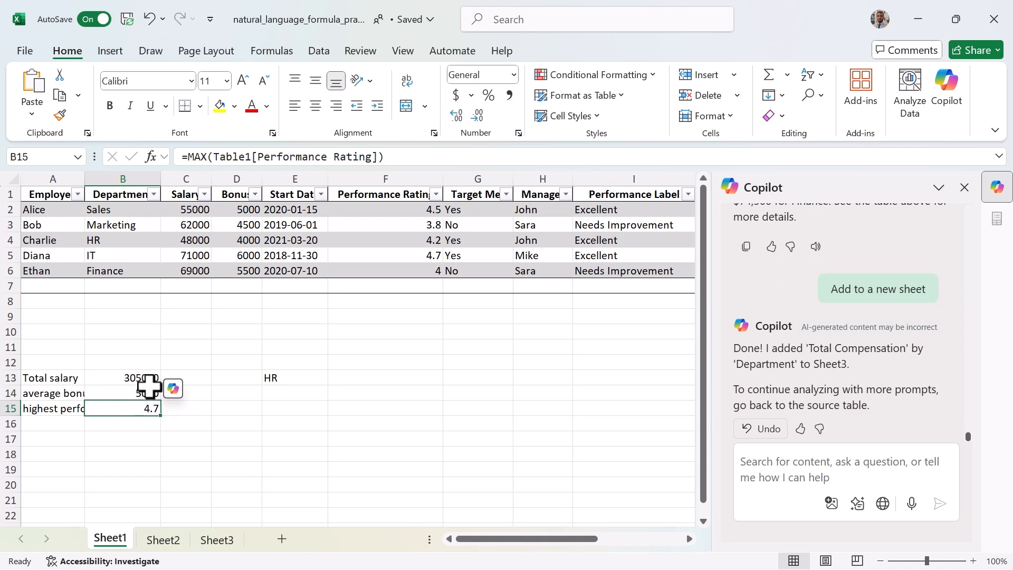
pyautogui.click(285, 379)
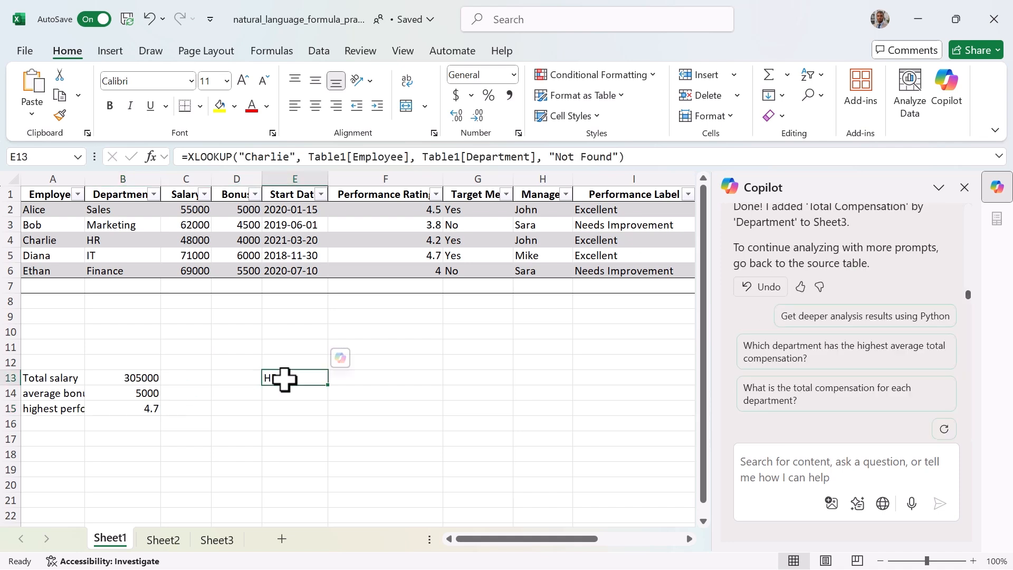